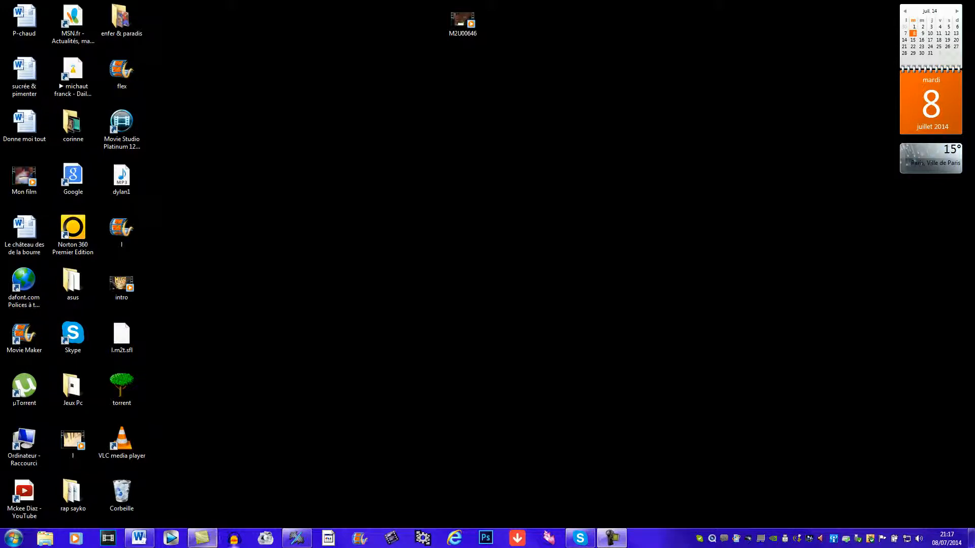
# Step: Switch to MAGIX Music Maker and start a new arrangement, discarding the unsaved one
pyautogui.click(297, 539)
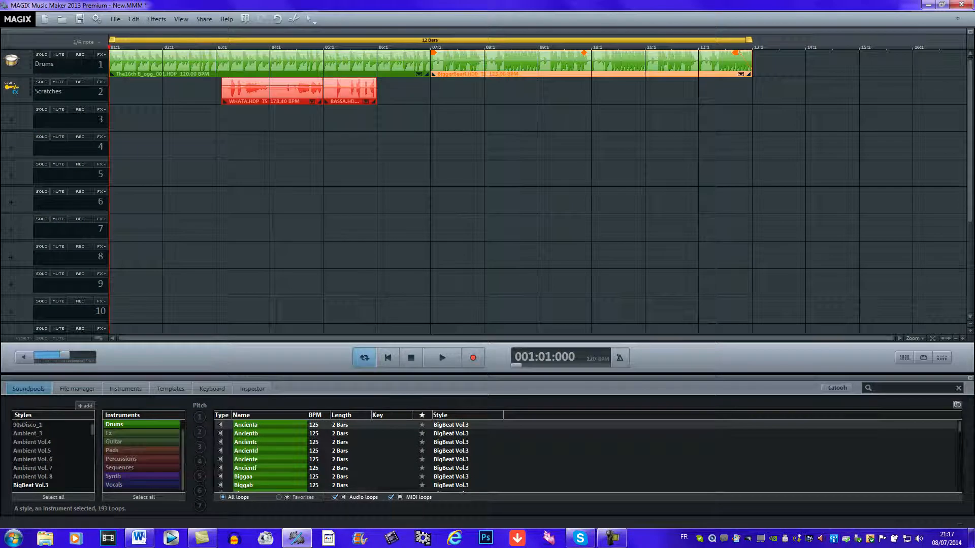
pyautogui.click(115, 19)
pyautogui.moveTo(134, 20)
pyautogui.click(152, 34)
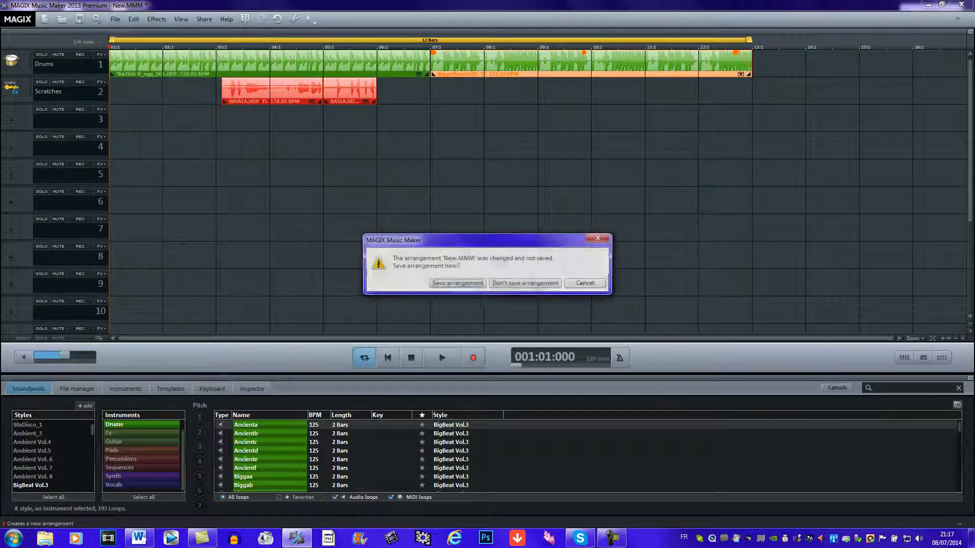
pyautogui.click(525, 283)
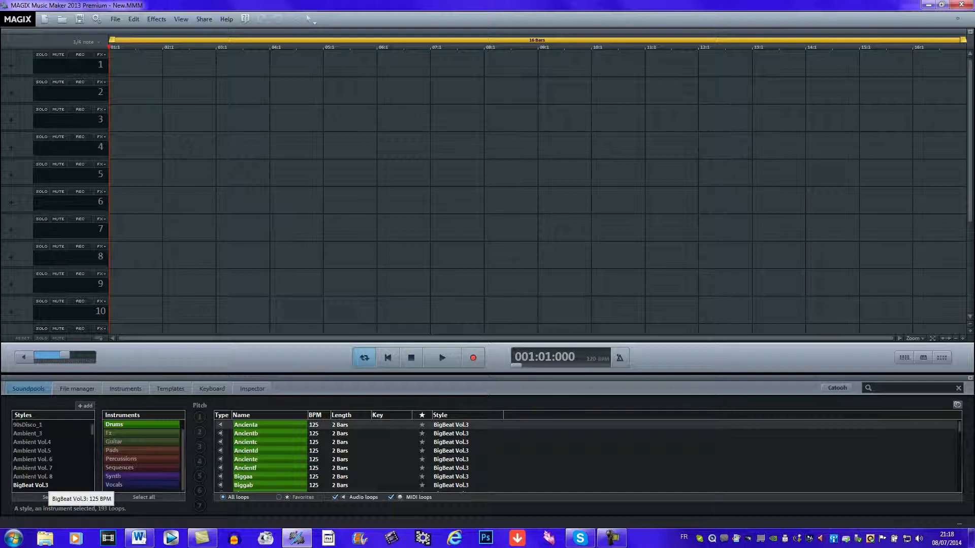
# Step: Select HipHop_5 as the Soundpools style, dismissing the Windows colour scheme prompt
pyautogui.scroll(-3, 54, 457)
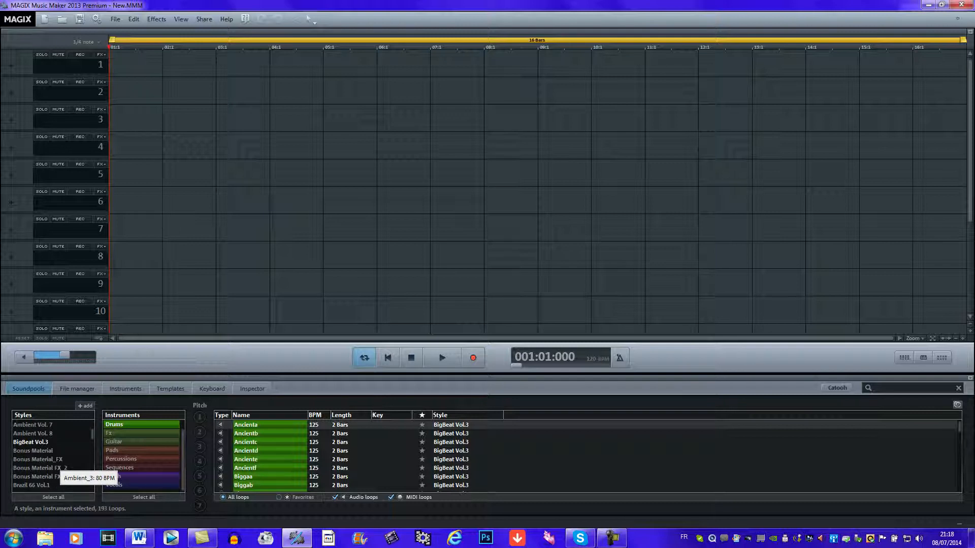
pyautogui.scroll(-3, 56, 470)
pyautogui.scroll(-3, 56, 470)
pyautogui.scroll(-5, 56, 470)
pyautogui.scroll(-4, 55, 470)
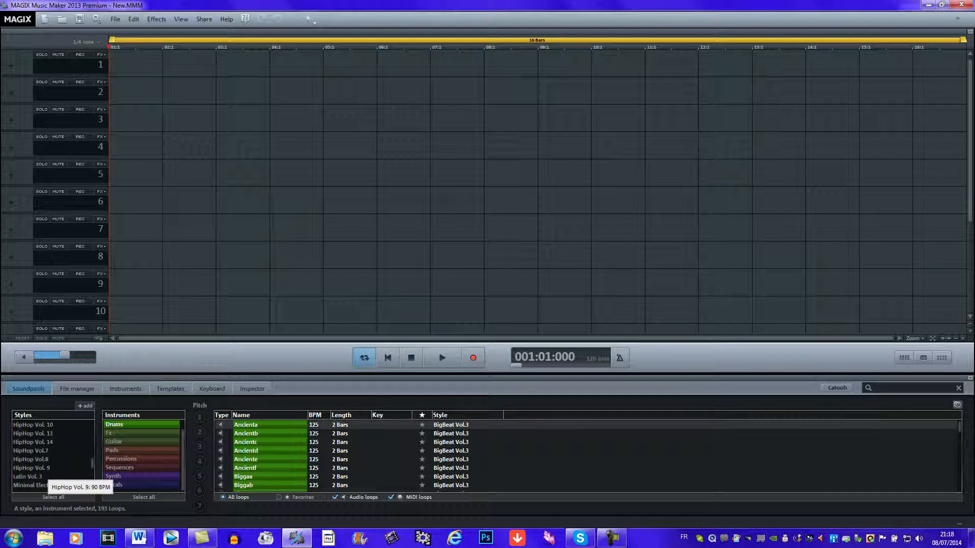
pyautogui.scroll(1, 50, 480)
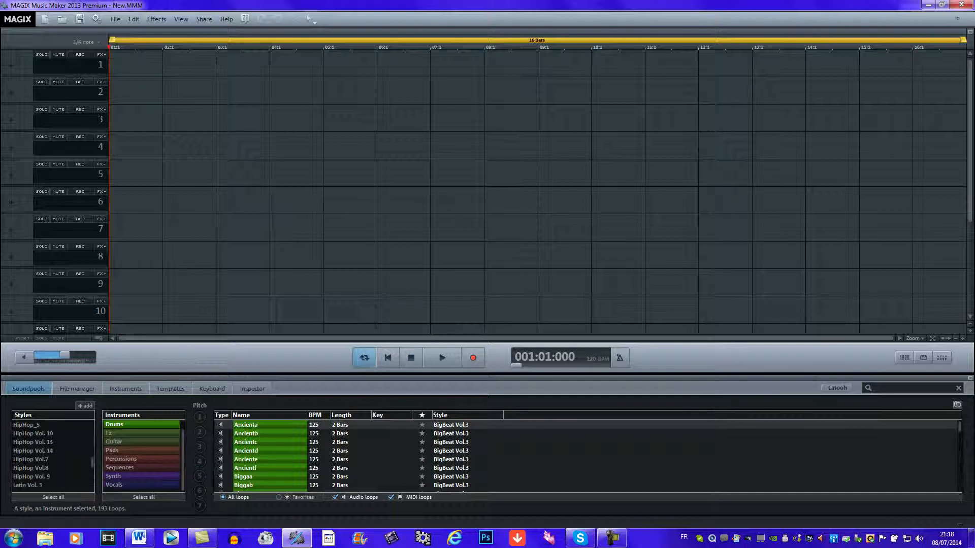
pyautogui.scroll(2, 56, 452)
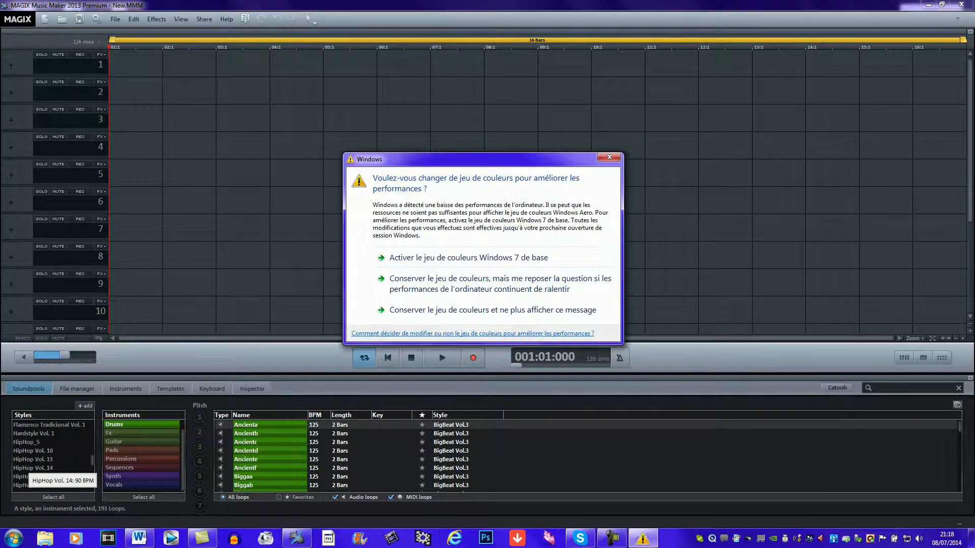
pyautogui.press('Escape')
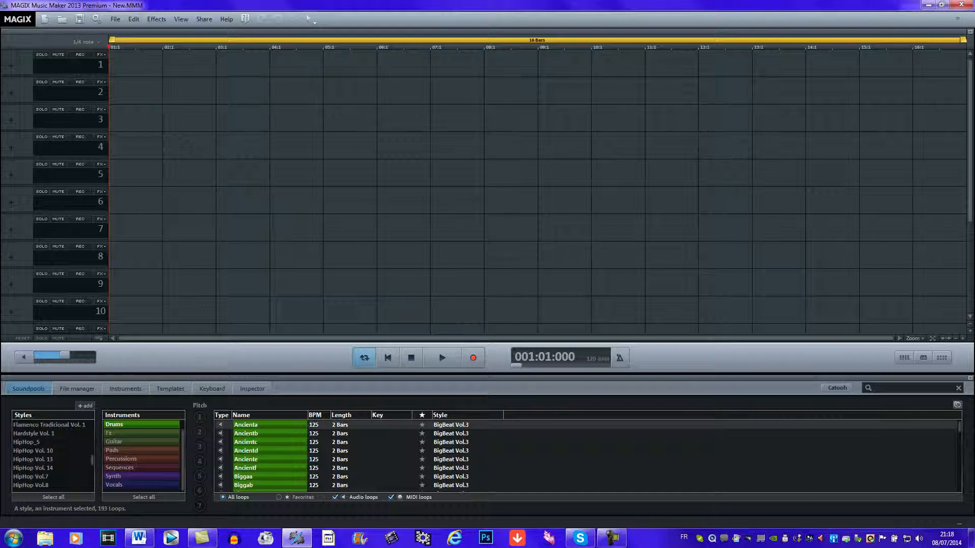
pyautogui.click(28, 450)
pyautogui.click(27, 443)
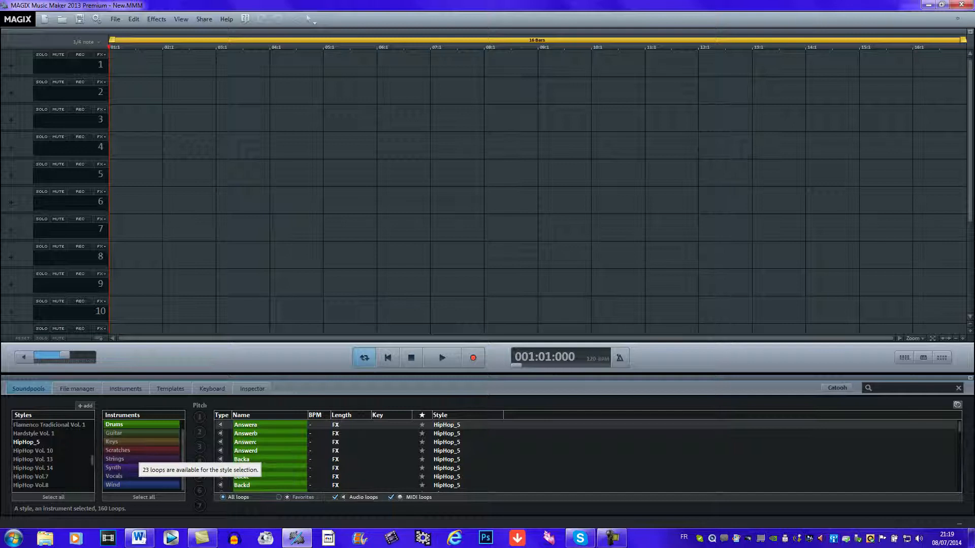
pyautogui.scroll(1, 142, 455)
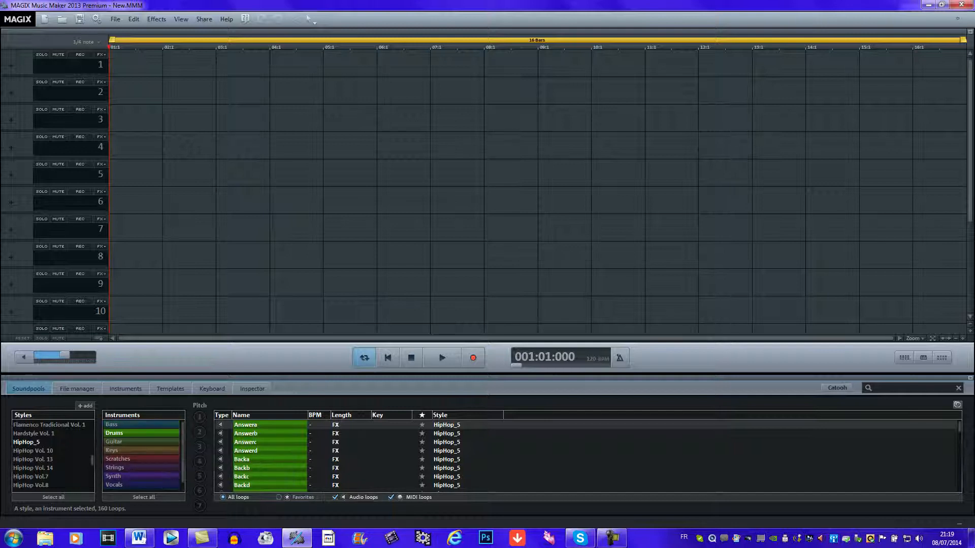
pyautogui.click(612, 539)
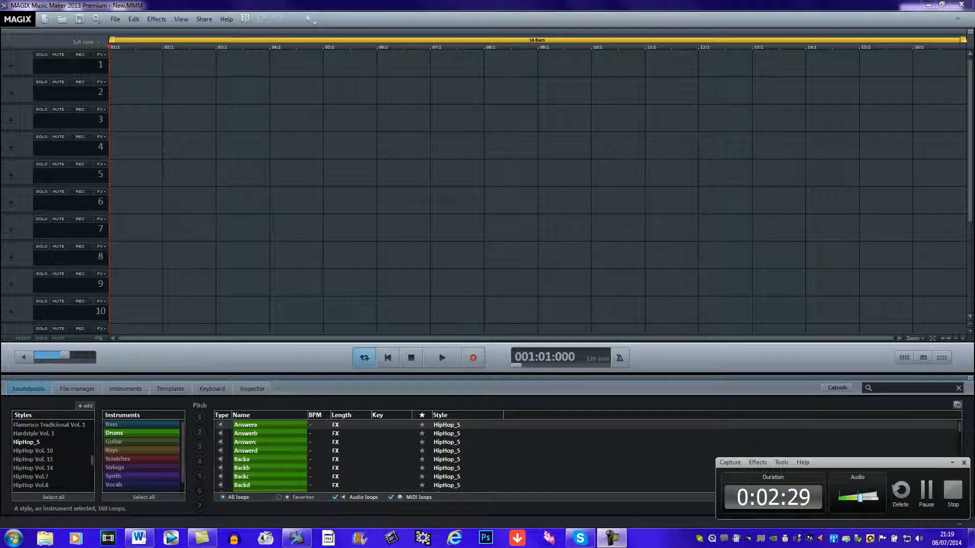
pyautogui.click(927, 488)
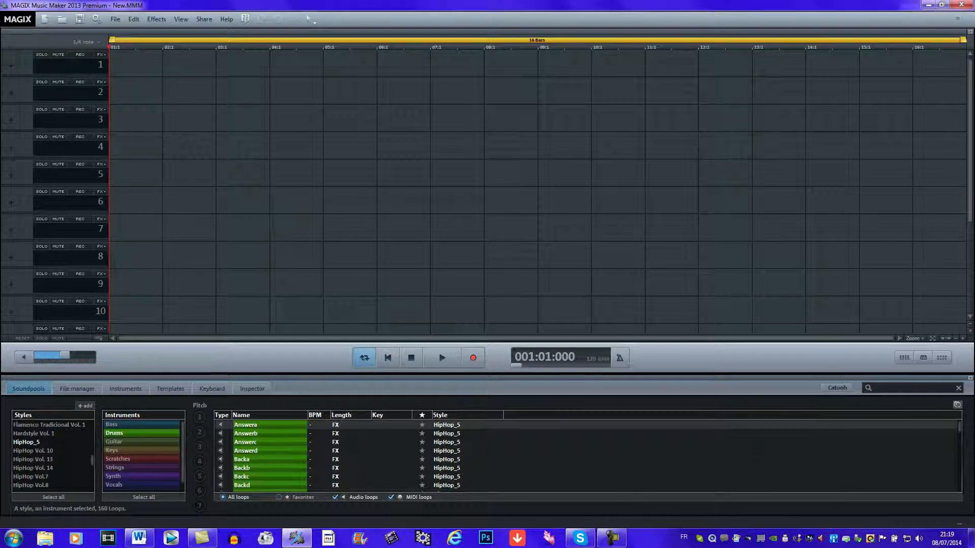
# Step: Show the HipHop_5 Scratches loops and audition Whata, Uhb, Snarea, Runita and Noiseb
pyautogui.click(142, 459)
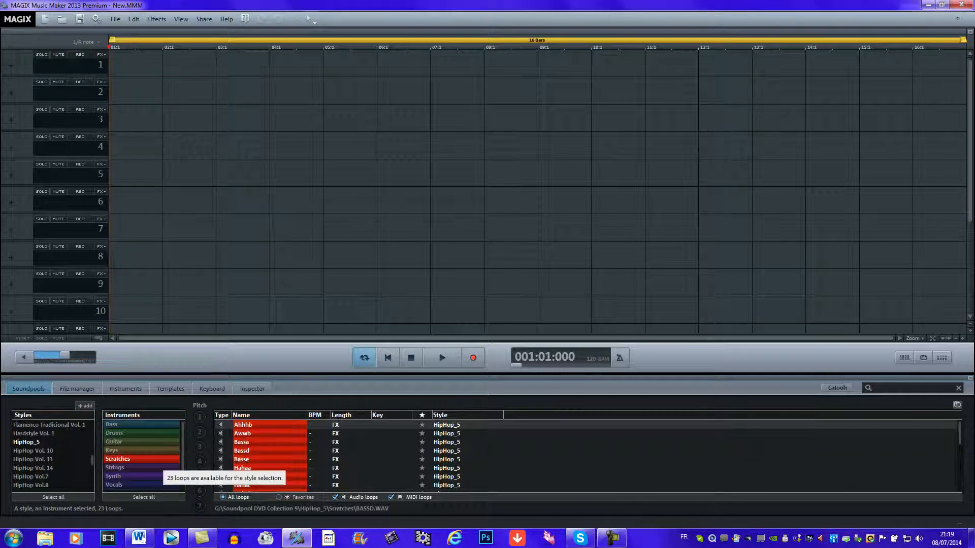
pyautogui.scroll(-5, 333, 457)
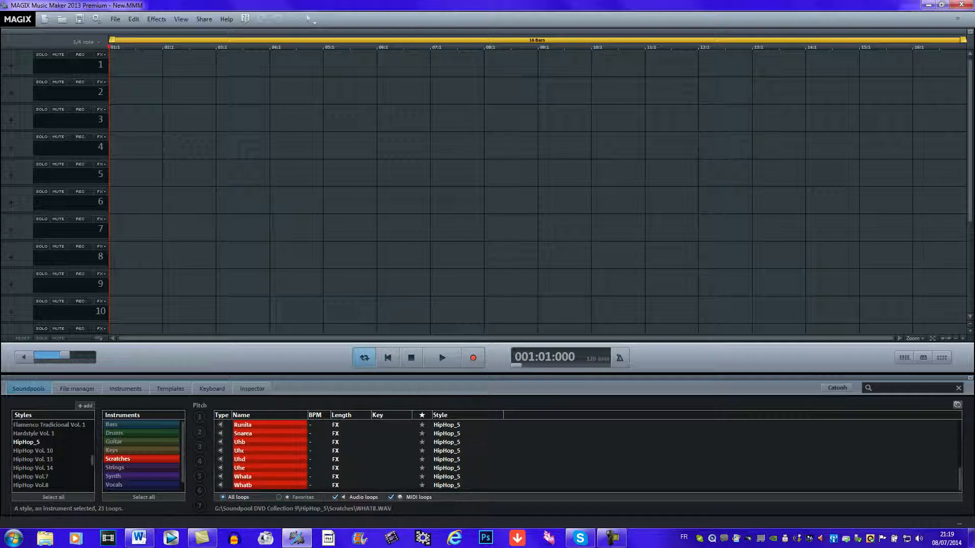
pyautogui.click(264, 477)
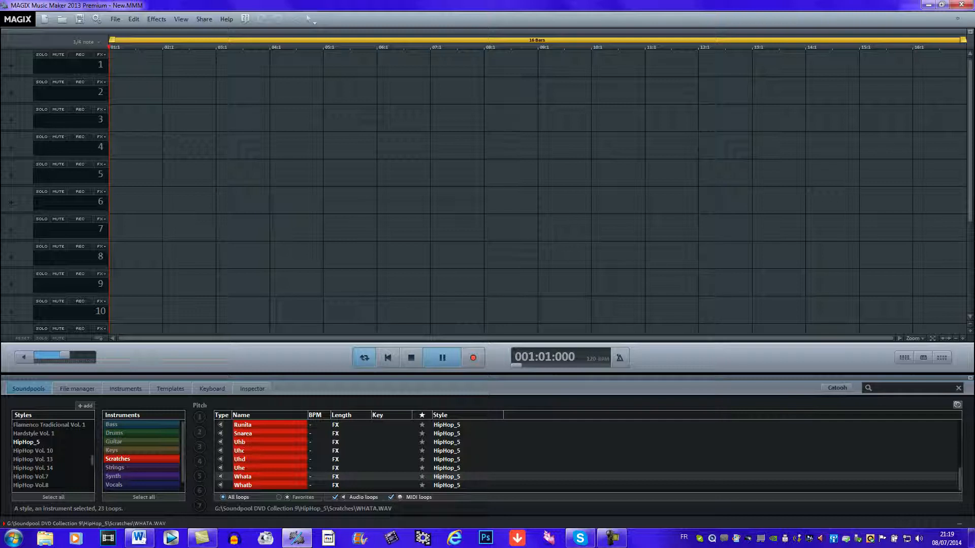
pyautogui.click(264, 442)
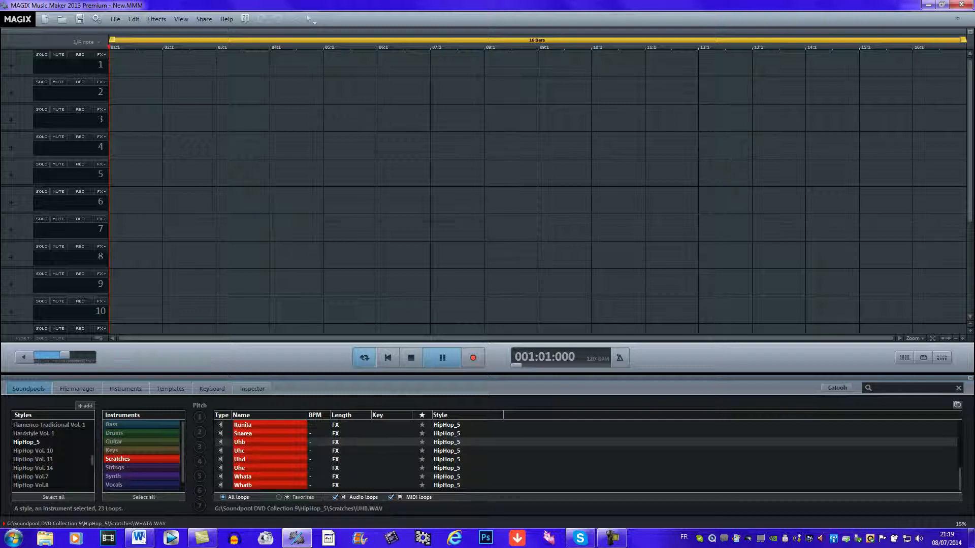
pyautogui.click(264, 434)
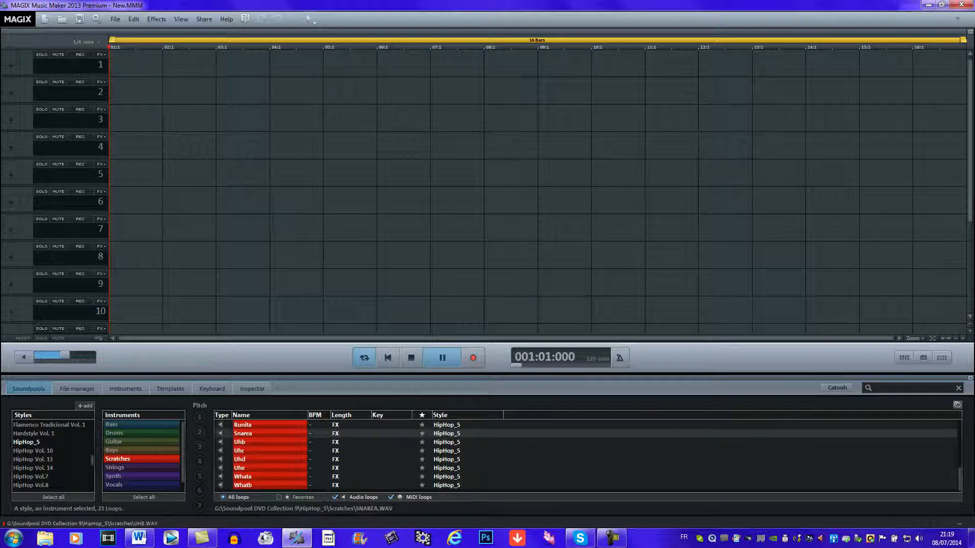
pyautogui.click(264, 425)
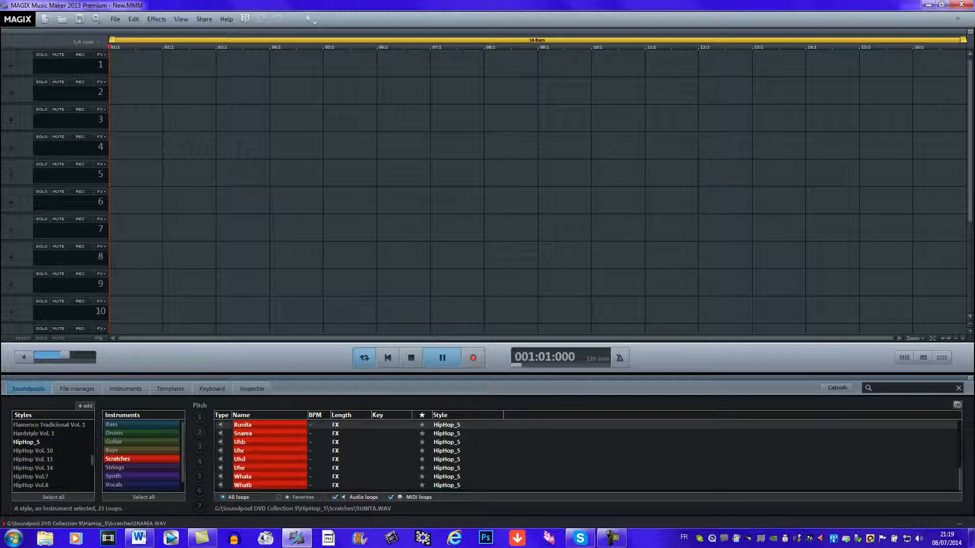
pyautogui.scroll(3, 264, 473)
pyautogui.click(264, 451)
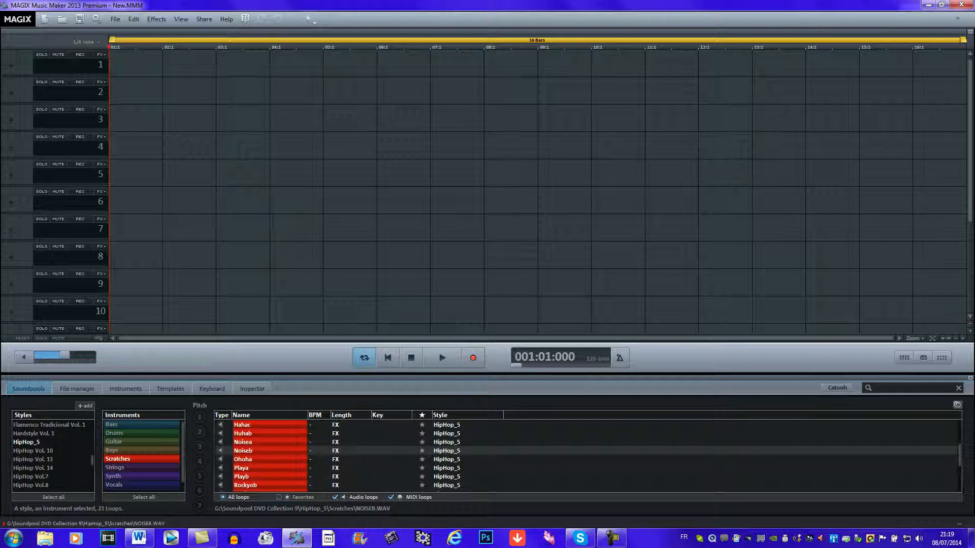
# Step: Place the Hahab scratch loop at the start of track 1 and play the arrangement briefly
pyautogui.scroll(1, 264, 451)
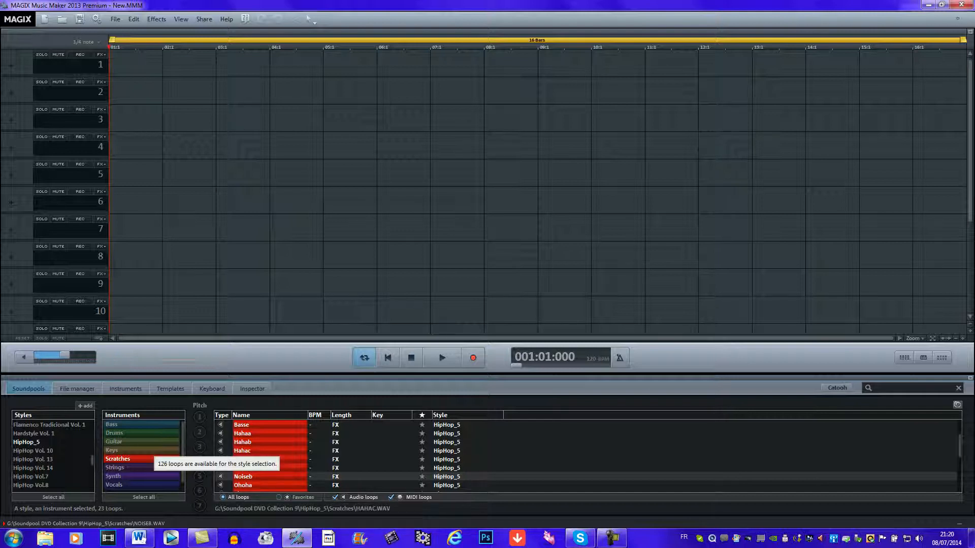
pyautogui.scroll(-1, 459, 490)
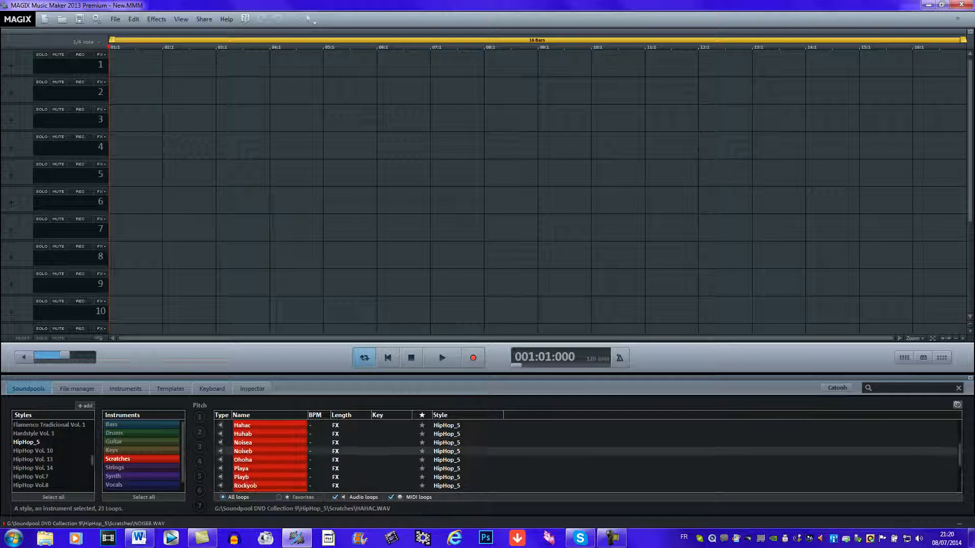
pyautogui.scroll(1, 458, 457)
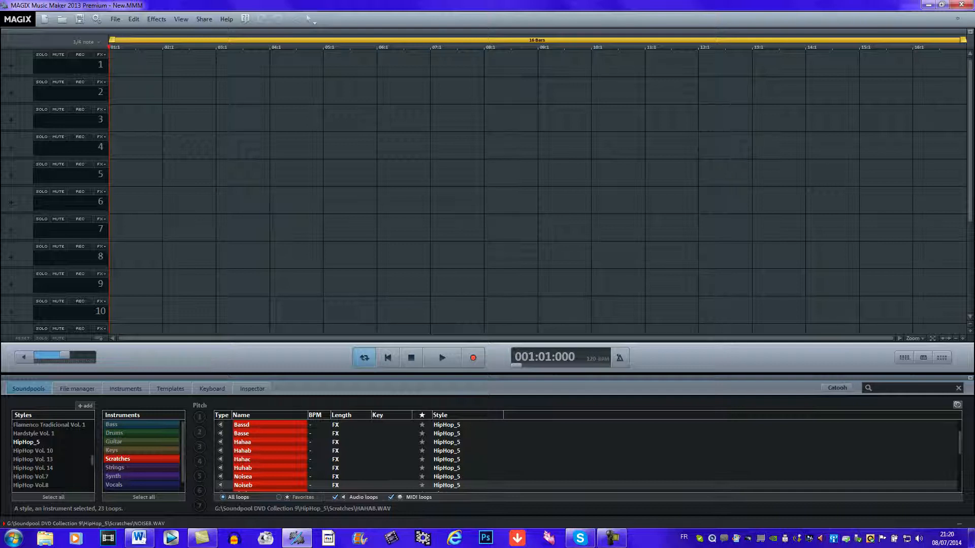
pyautogui.moveTo(269, 451); pyautogui.dragTo(145, 64)
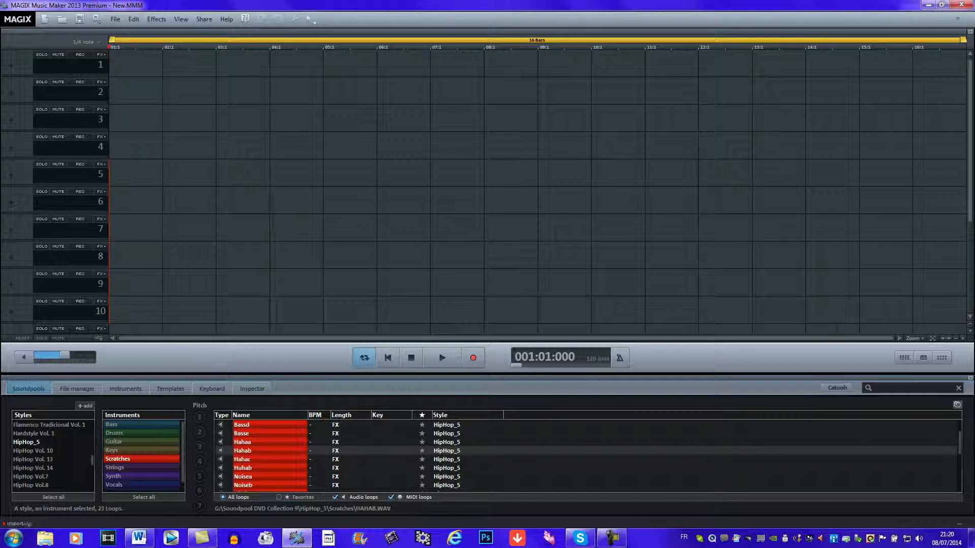
pyautogui.click(145, 63)
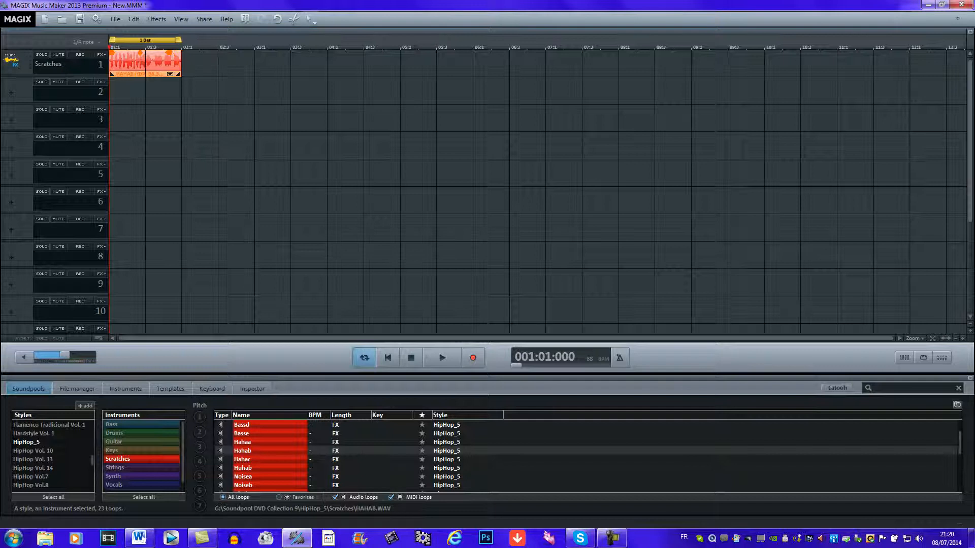
pyautogui.click(442, 358)
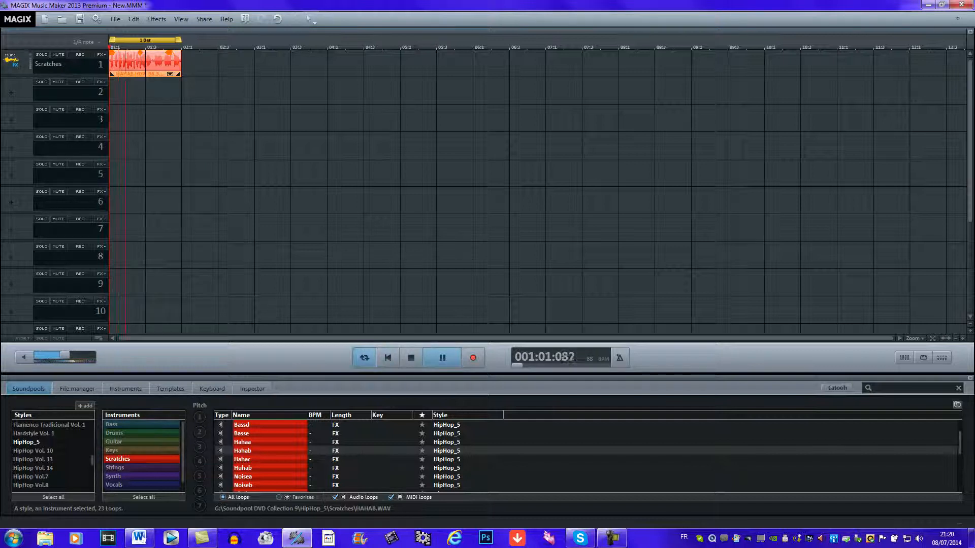
pyautogui.click(412, 358)
# Step: Audition the HipHop_5 vocal loops Rapadlip05 and Rapadlip04, and place Rapadlip10 on track 1 directly after the Hahab clip
pyautogui.scroll(-1, 142, 455)
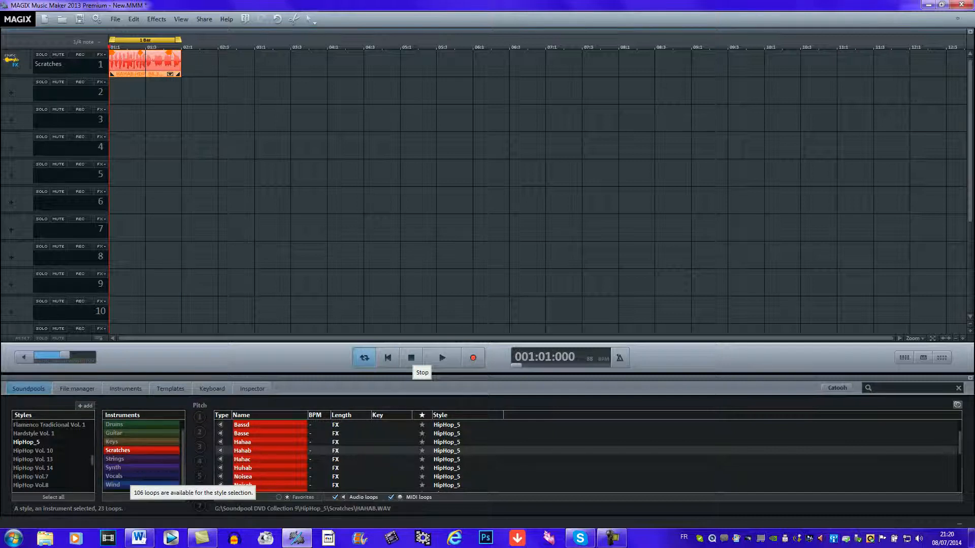
pyautogui.click(130, 476)
pyautogui.scroll(-4, 264, 451)
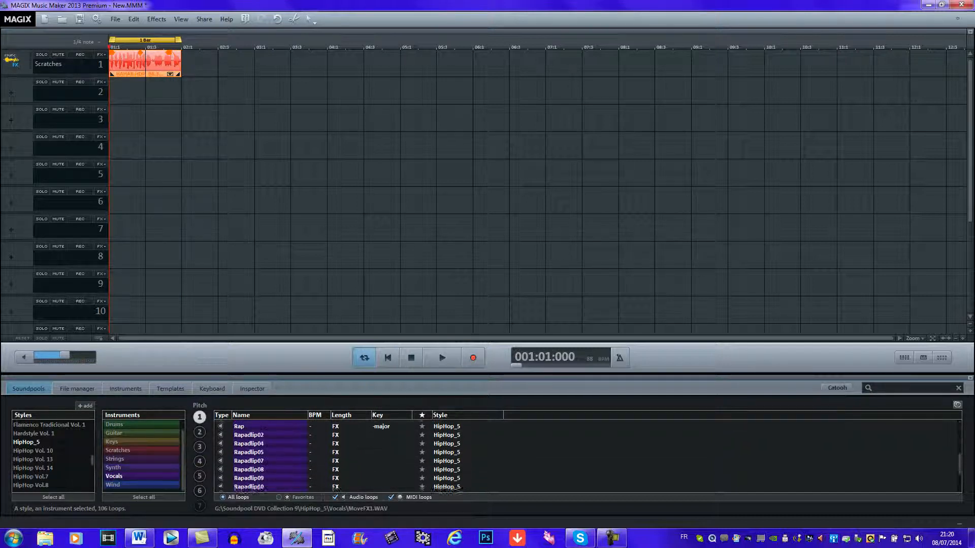
pyautogui.click(264, 451)
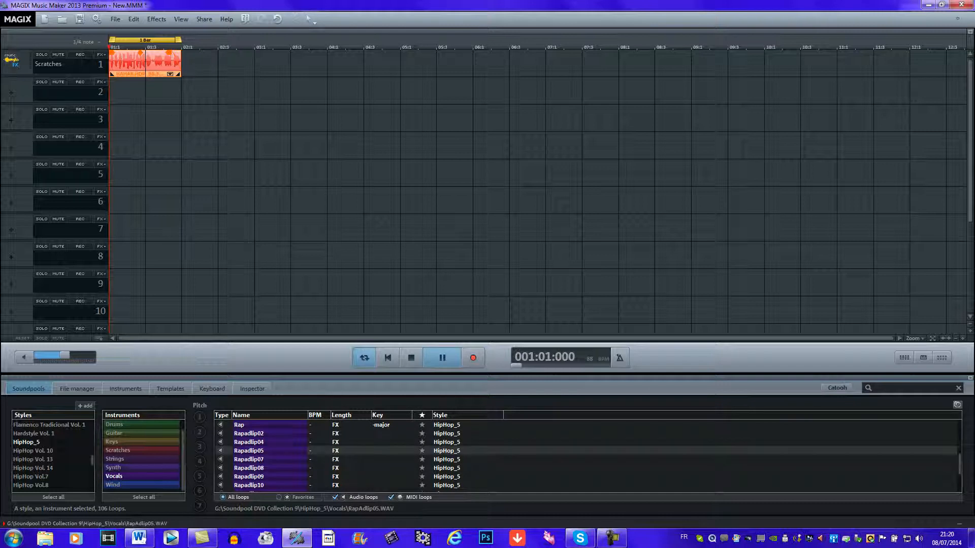
pyautogui.click(264, 442)
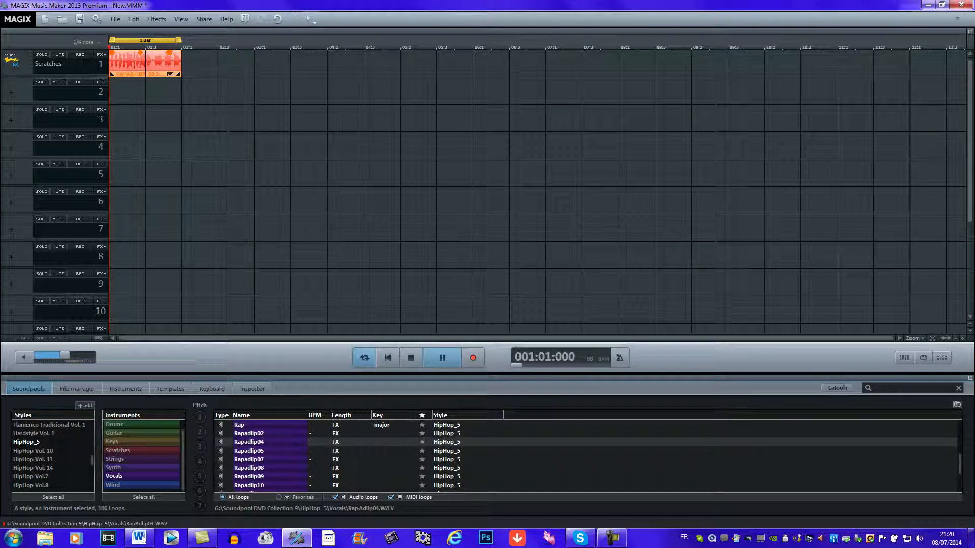
pyautogui.scroll(-2, 264, 451)
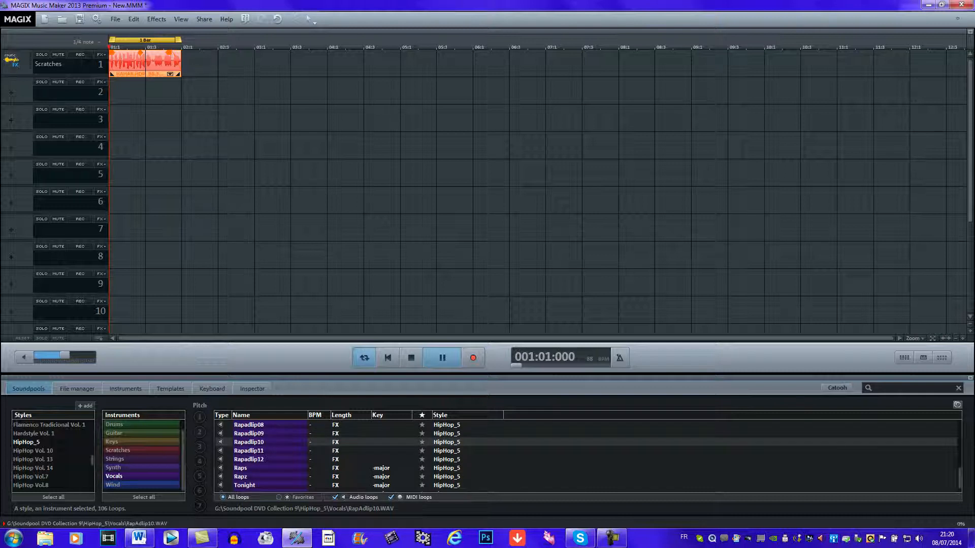
pyautogui.moveTo(249, 442); pyautogui.dragTo(183, 63)
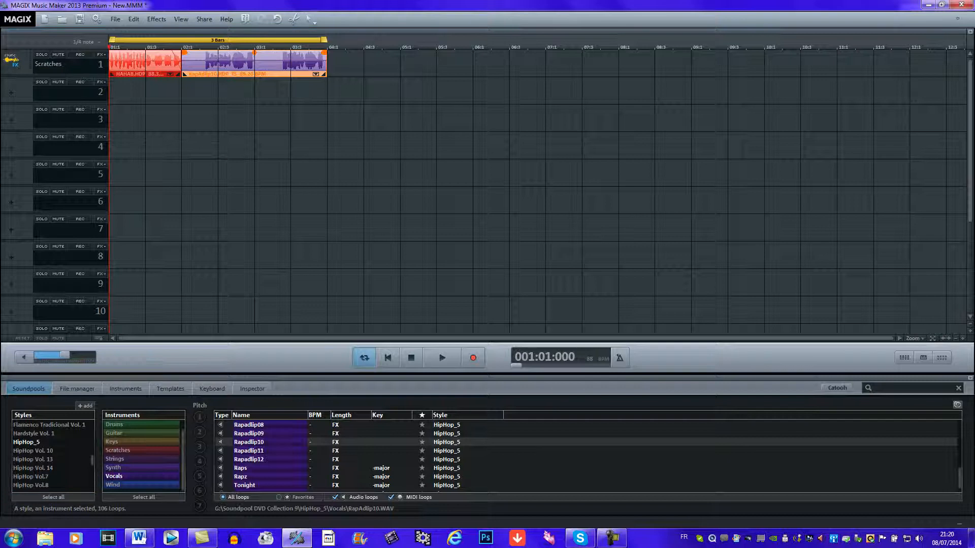
# Step: Place the HipHop_5 drum loop Bouncea on track 2 at bar 2 and extend it to the end of the Rapadlip10 clip
pyautogui.click(114, 425)
pyautogui.scroll(-2, 336, 455)
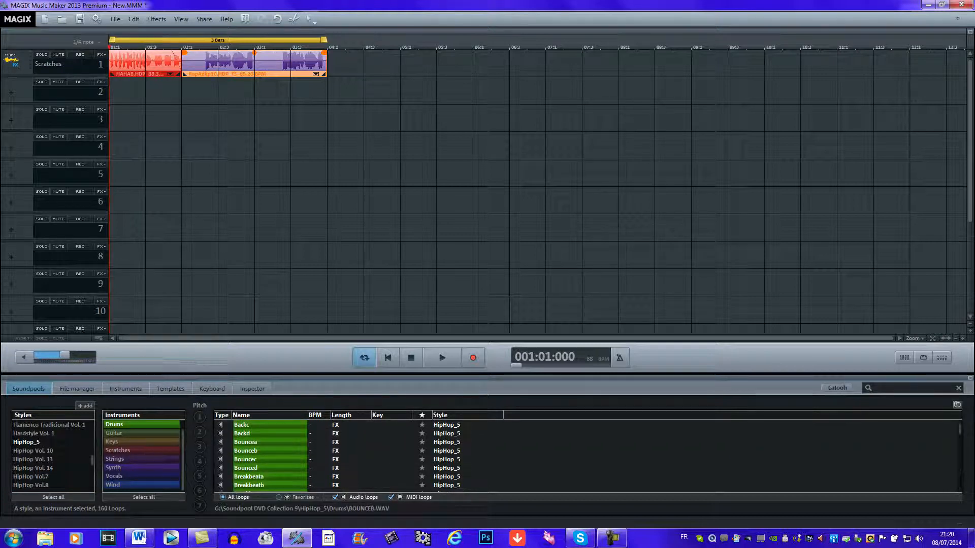
pyautogui.click(245, 443)
pyautogui.moveTo(245, 443); pyautogui.dragTo(184, 91)
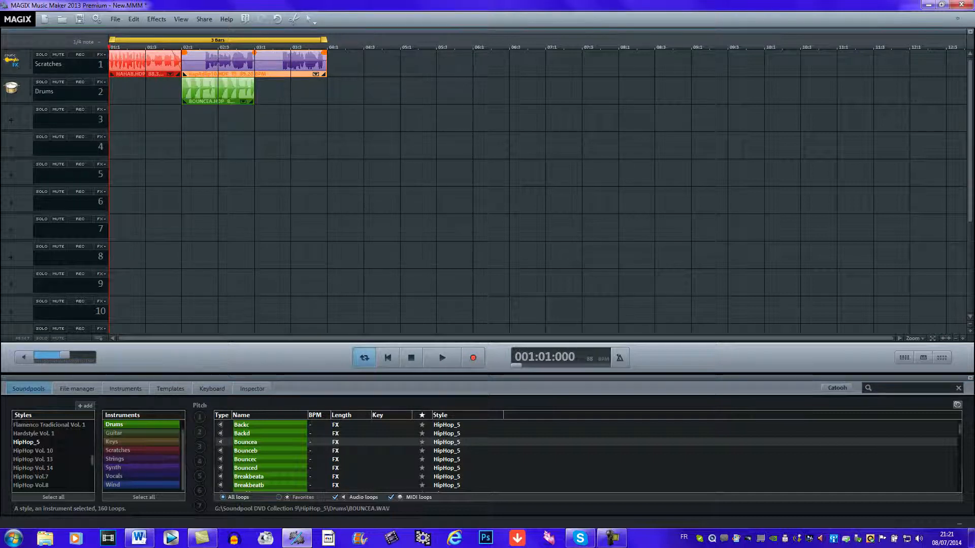
pyautogui.moveTo(253, 101); pyautogui.dragTo(321, 101)
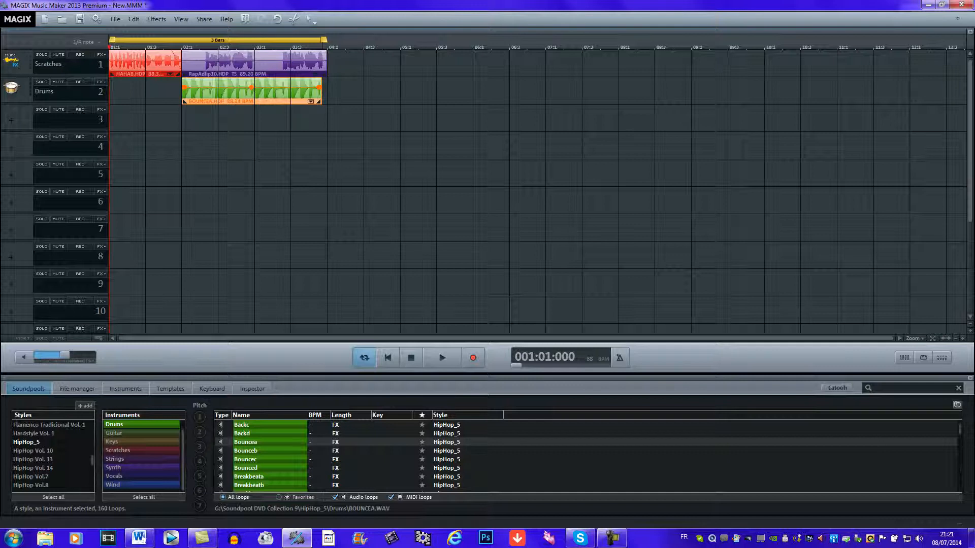
pyautogui.moveTo(322, 98); pyautogui.dragTo(326, 98)
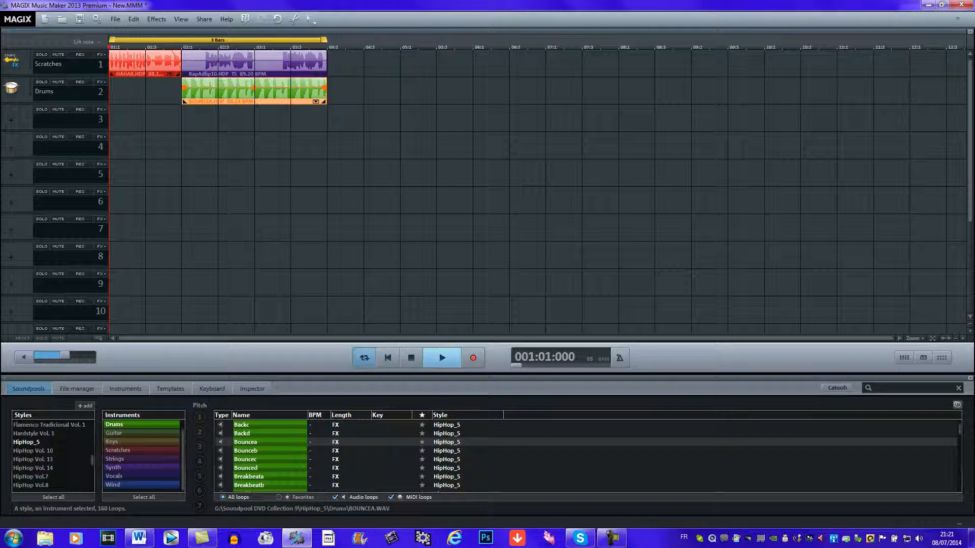
# Step: Play back the arrangement from the start and stop it after the Rapadlip10 section
pyautogui.click(443, 358)
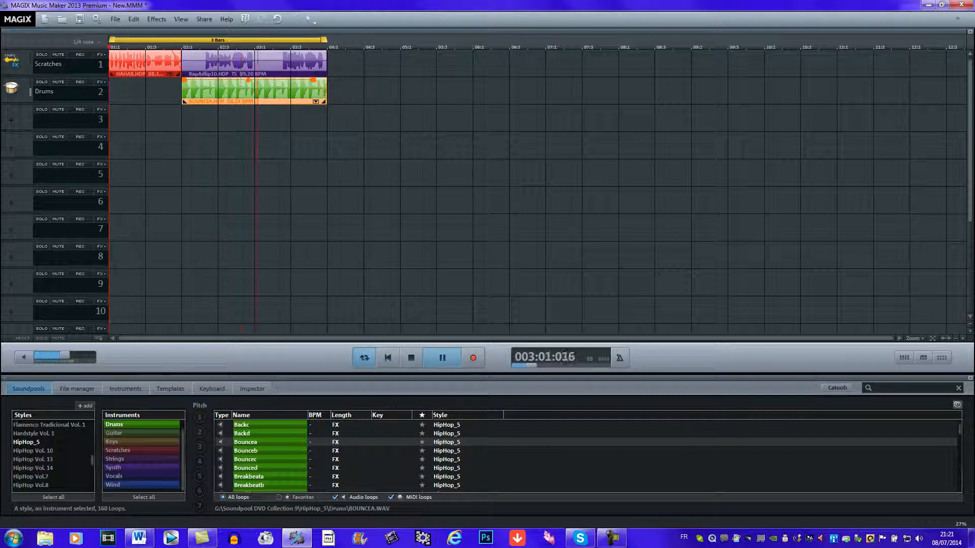
pyautogui.click(259, 63)
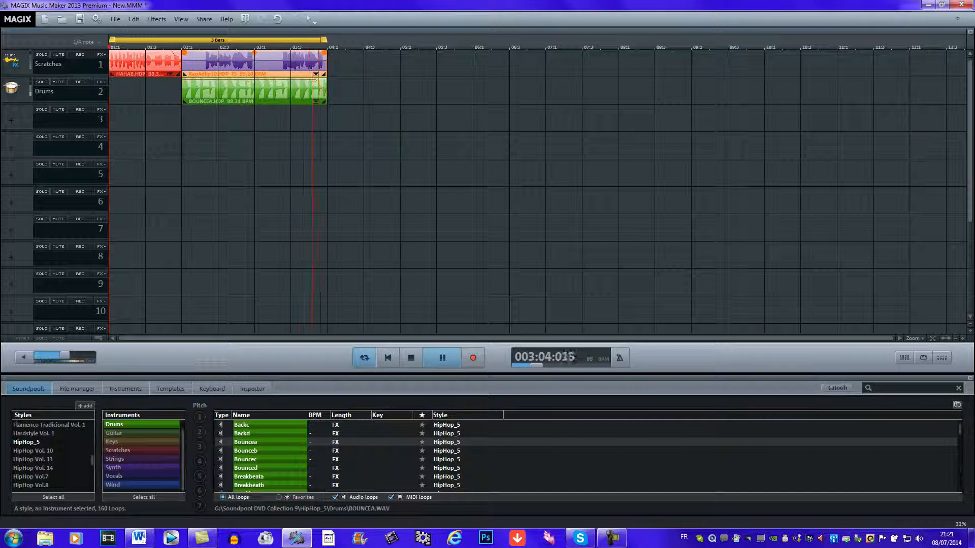
pyautogui.click(411, 358)
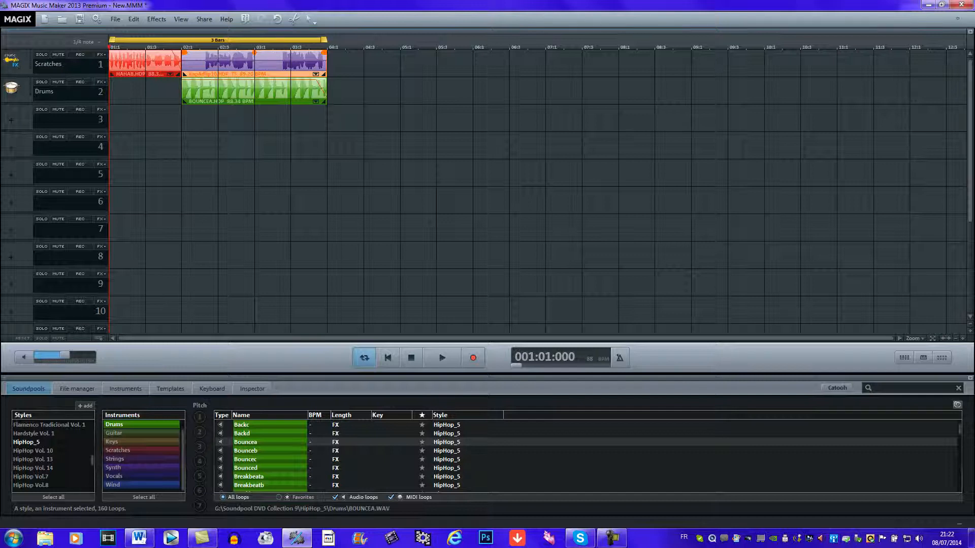
pyautogui.moveTo(145, 64)
pyautogui.mouseDown()
pyautogui.moveTo(144, 146)
pyautogui.moveTo(145, 64)
pyautogui.mouseUp()
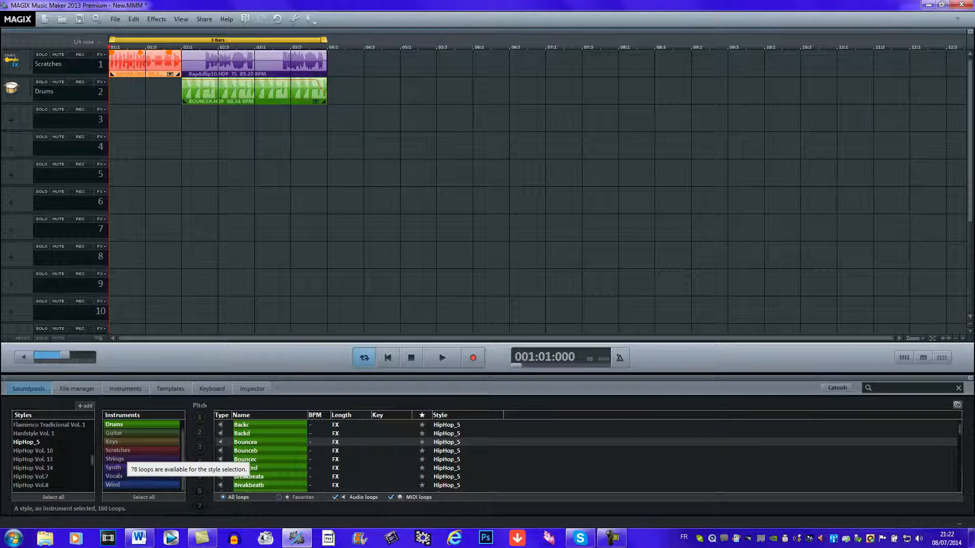
# Step: Extend the Bouncea drum clip on track 2 to bar 8 and stretch the playback range to just past its end
pyautogui.moveTo(325, 102); pyautogui.dragTo(617, 101)
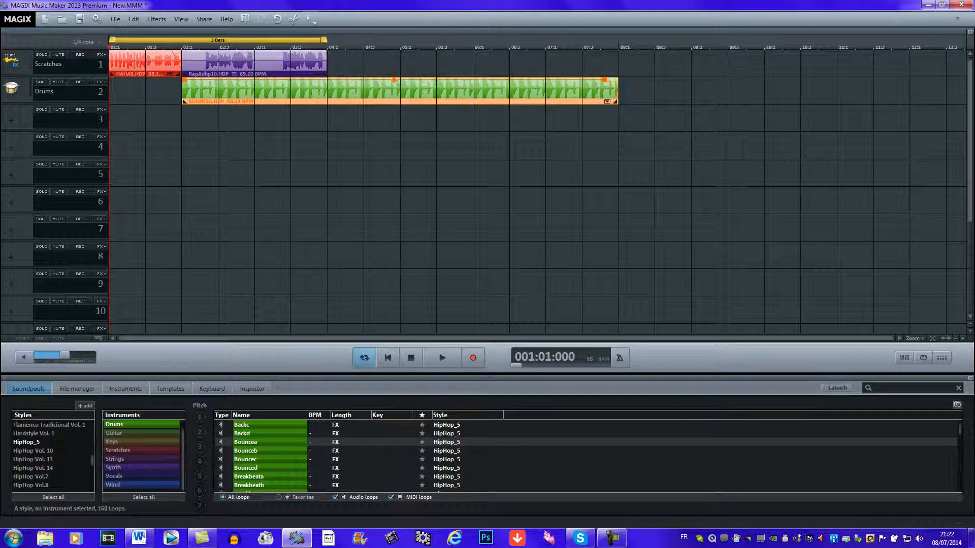
pyautogui.moveTo(324, 39); pyautogui.dragTo(627, 40)
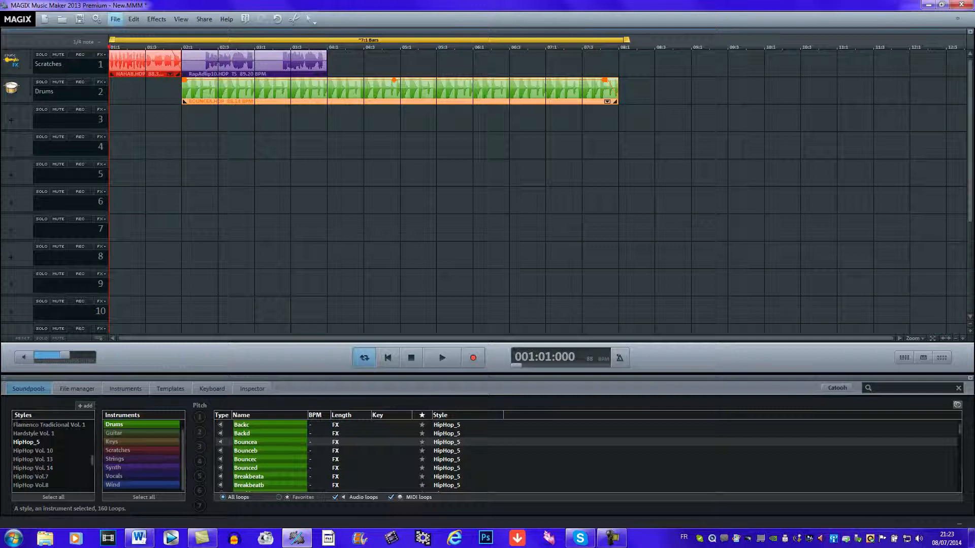
pyautogui.click(116, 19)
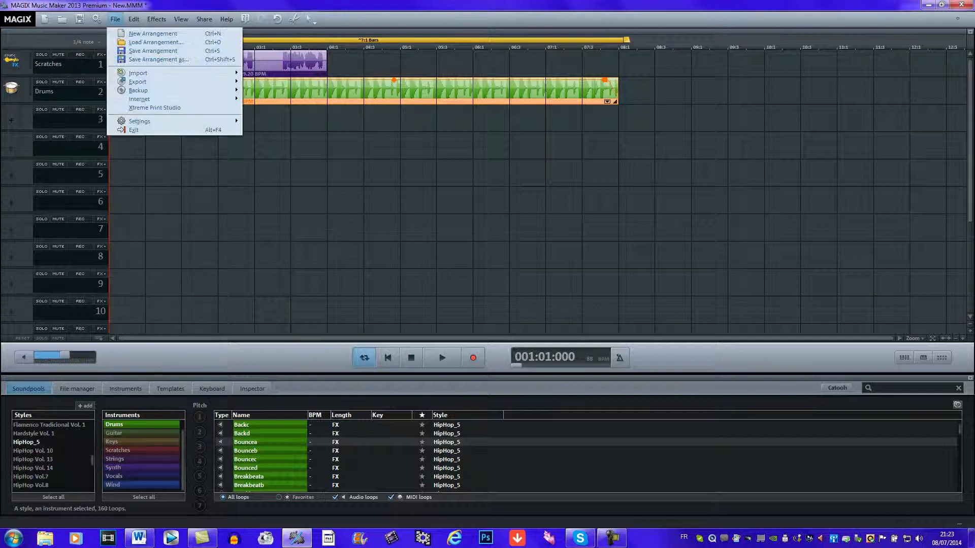
pyautogui.moveTo(138, 82)
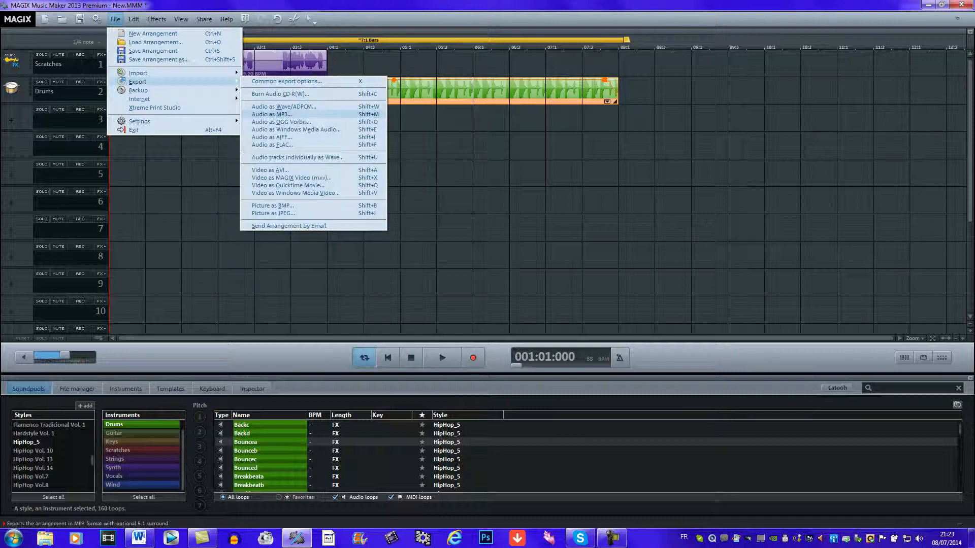
pyautogui.click(432, 148)
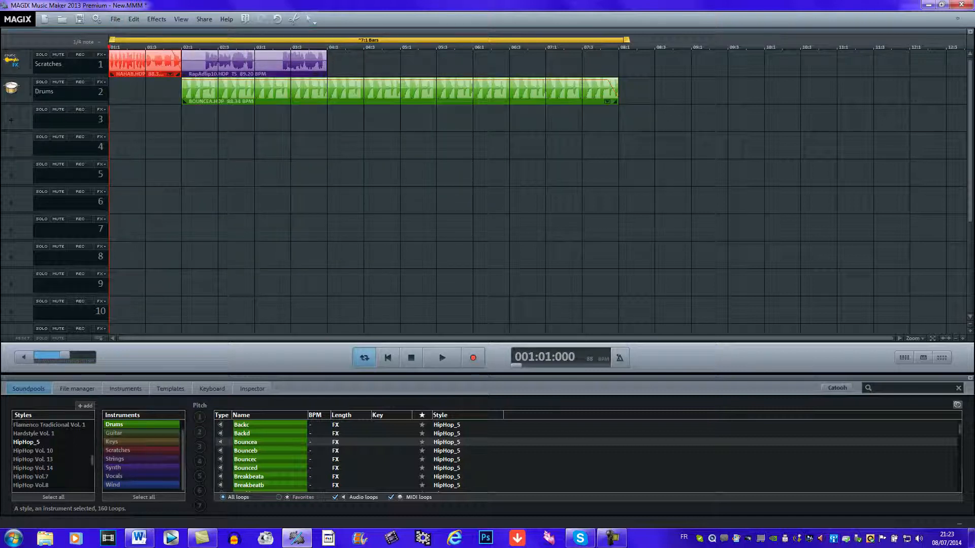
pyautogui.click(612, 539)
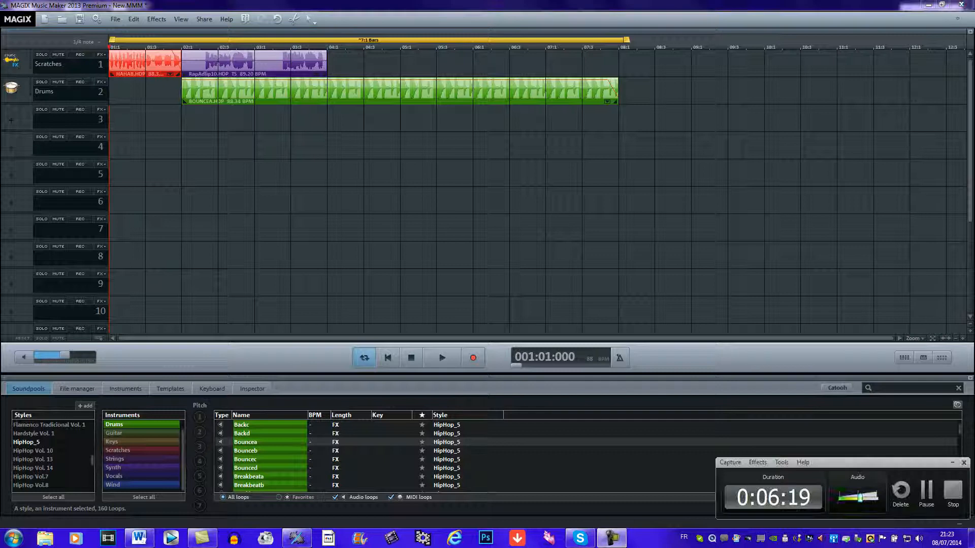
pyautogui.click(611, 539)
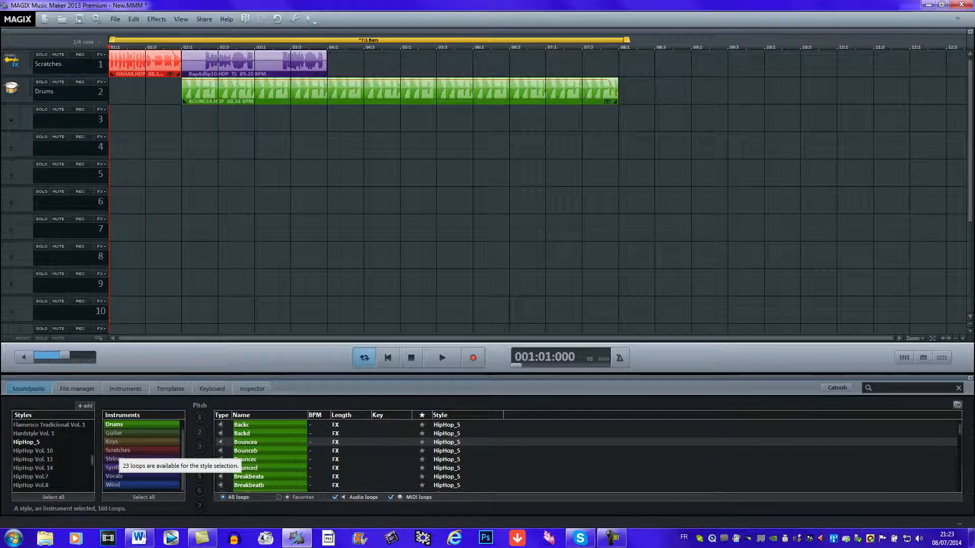
# Step: Audition the HipHop_5 scratch loop Ohoha and place it on track 3 at bar 4:3
pyautogui.scroll(1, 143, 455)
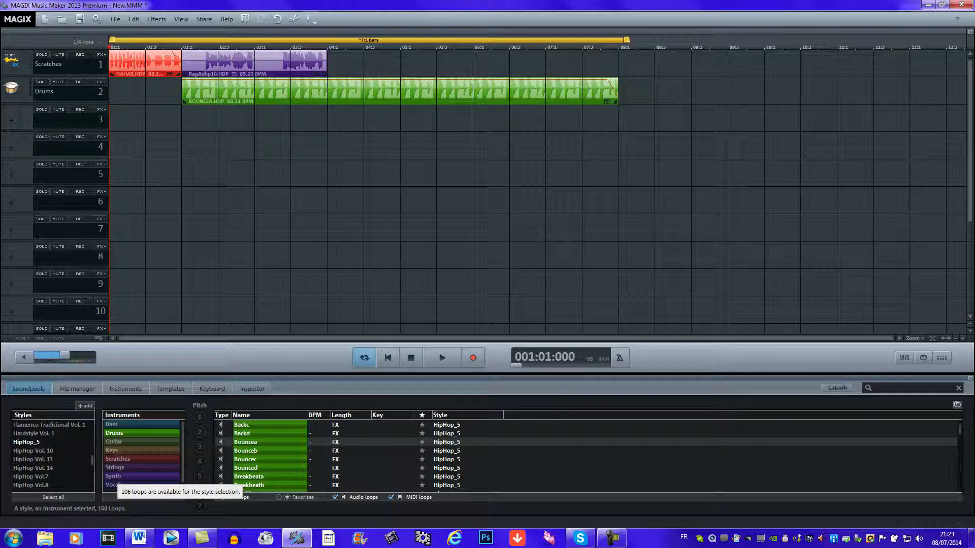
pyautogui.scroll(-1, 114, 454)
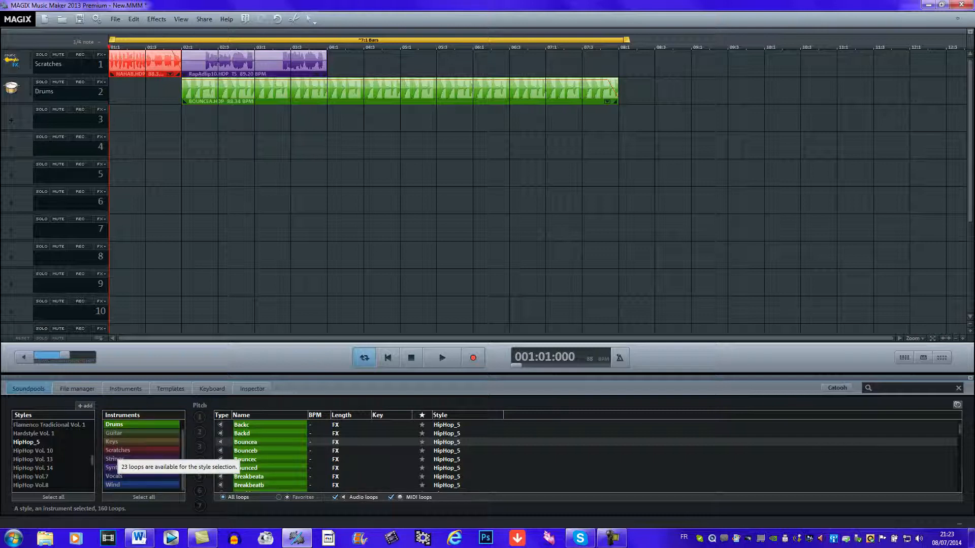
pyautogui.click(117, 450)
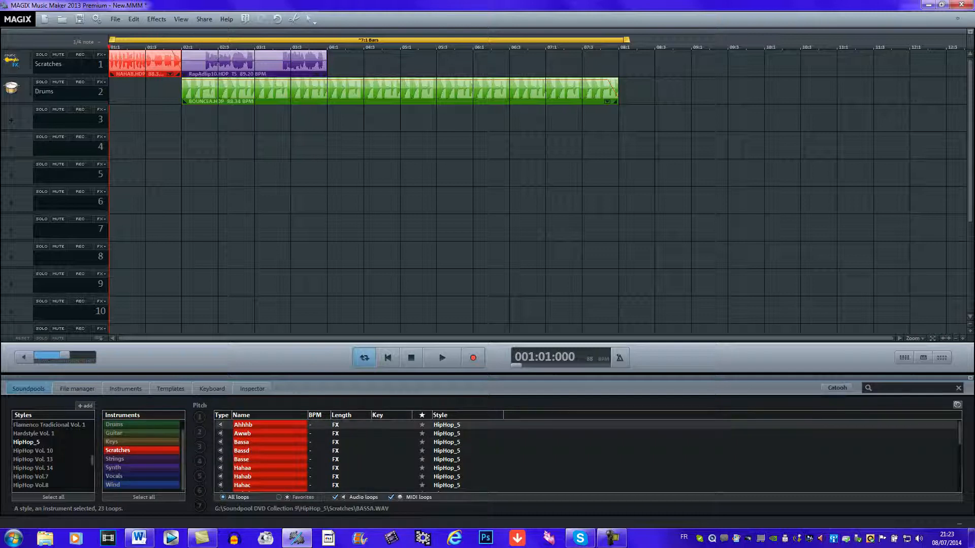
pyautogui.scroll(-2, 269, 457)
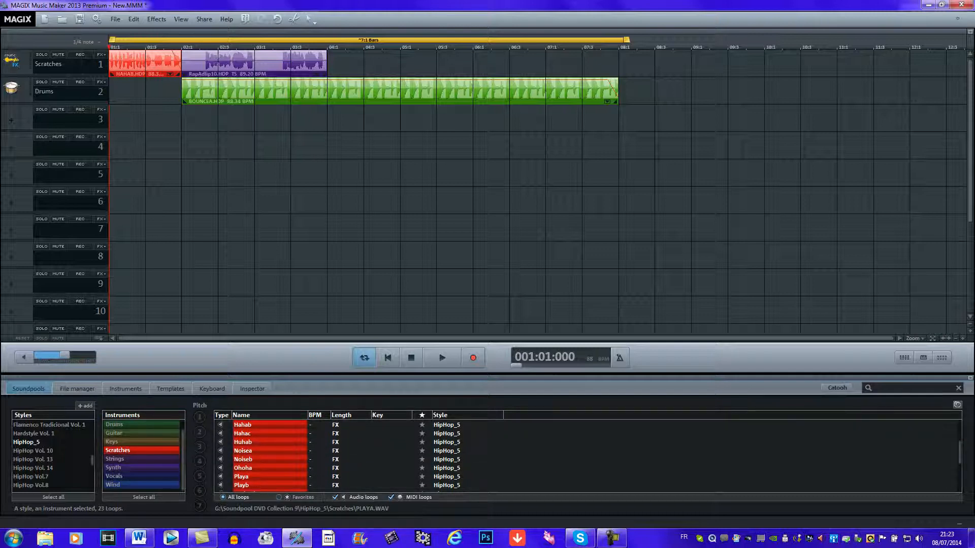
pyautogui.click(254, 468)
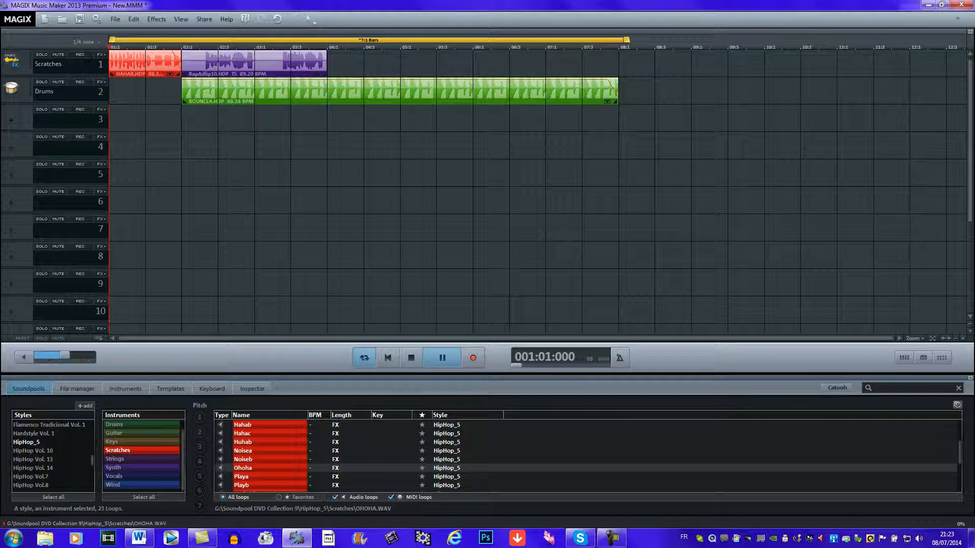
pyautogui.moveTo(254, 468); pyautogui.dragTo(371, 119)
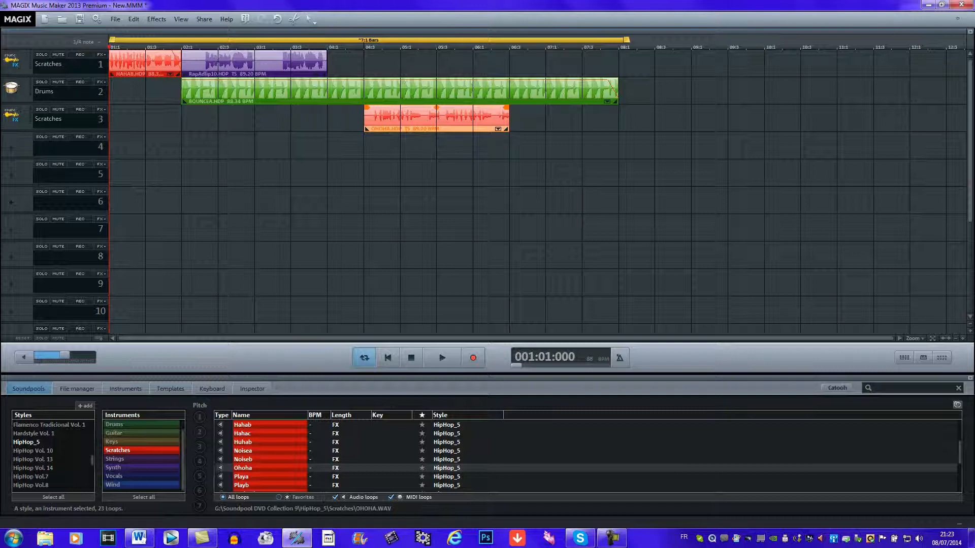
# Step: Add short fade-outs to the Ohoha and Rapadlip10 clips and a short fade-in to the Bouncea clip
pyautogui.moveTo(507, 107); pyautogui.dragTo(485, 108)
pyautogui.moveTo(324, 52); pyautogui.dragTo(306, 53)
pyautogui.click(325, 91)
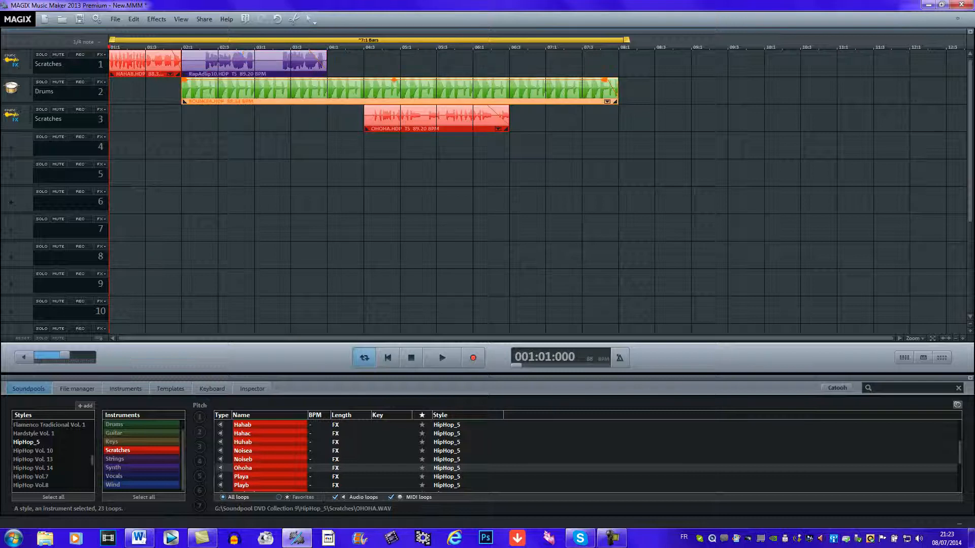
pyautogui.moveTo(184, 80); pyautogui.dragTo(192, 80)
# Step: Audition the HipHop_5 vocal loop Rapadlip12, place it on track 3 at bar 7, and trim both ends to span 7:2 to 7:4
pyautogui.click(137, 477)
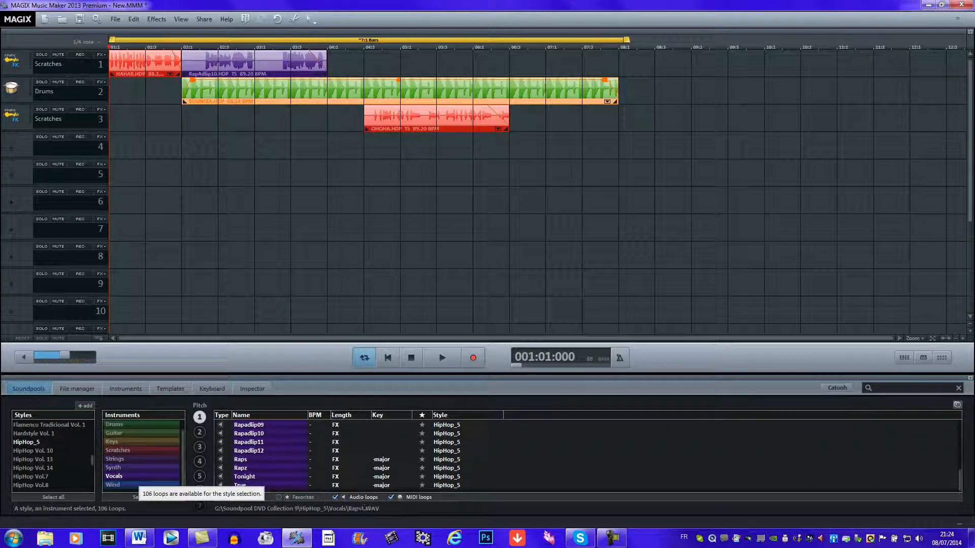
pyautogui.click(254, 451)
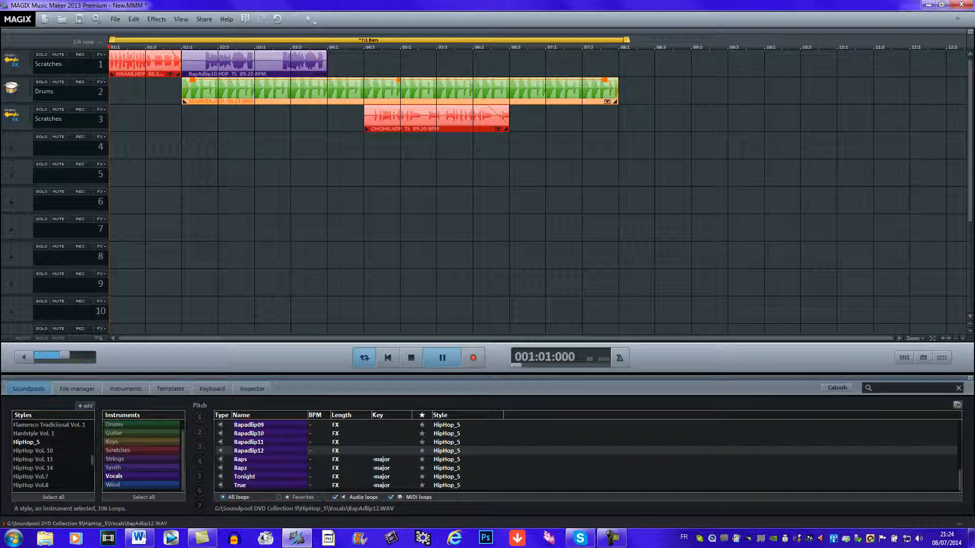
pyautogui.moveTo(254, 451); pyautogui.dragTo(582, 119)
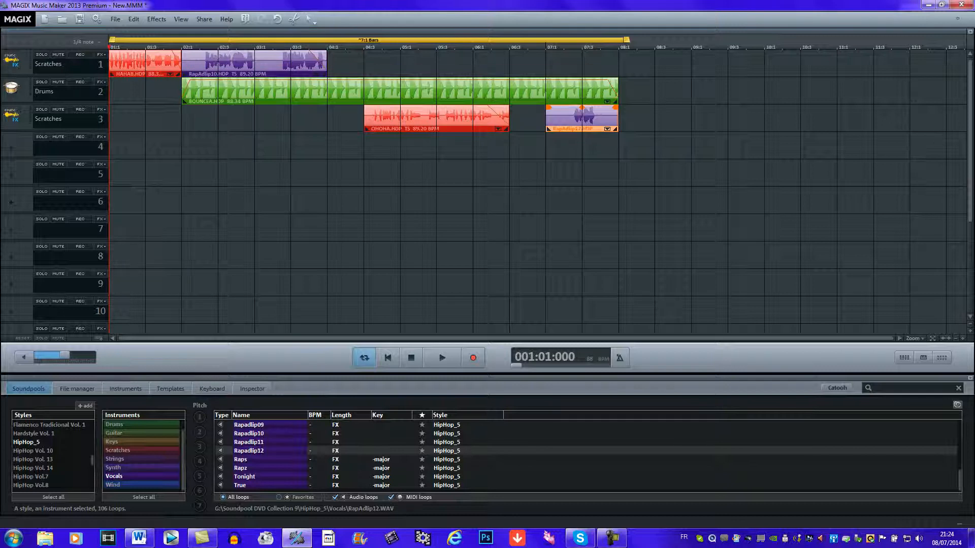
pyautogui.moveTo(547, 129); pyautogui.dragTo(597, 129)
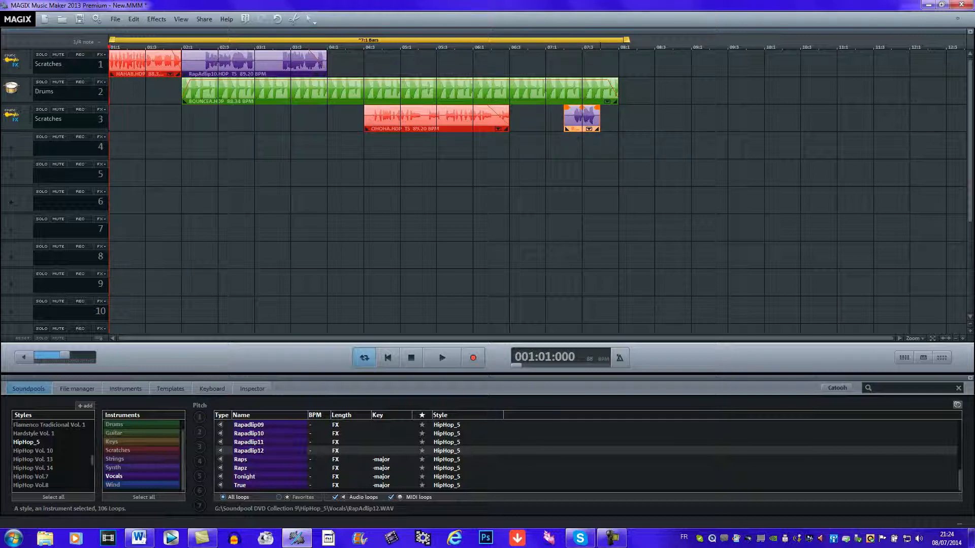
# Step: Play the arrangement from position 006:03:000 to check the Rapadlip12 section, and stop playback
pyautogui.click(510, 47)
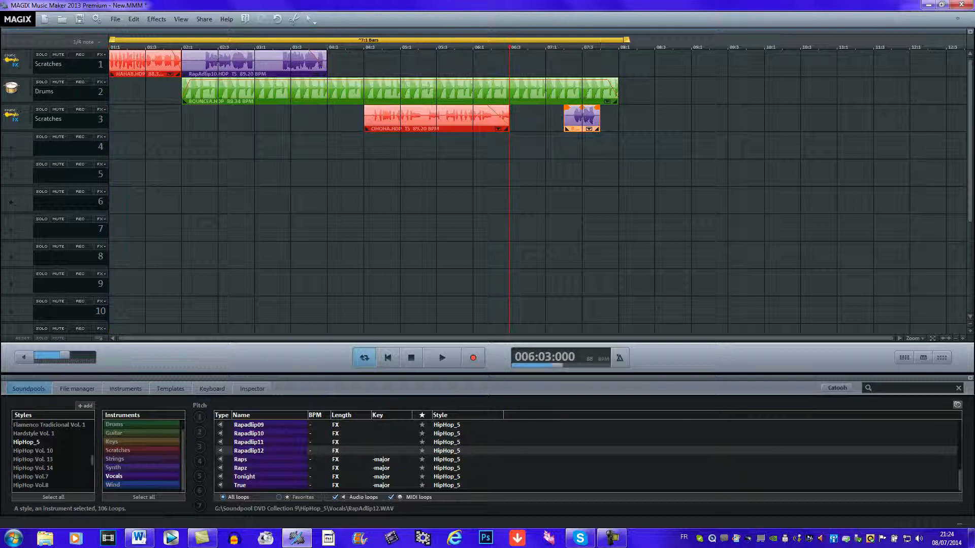
pyautogui.click(442, 358)
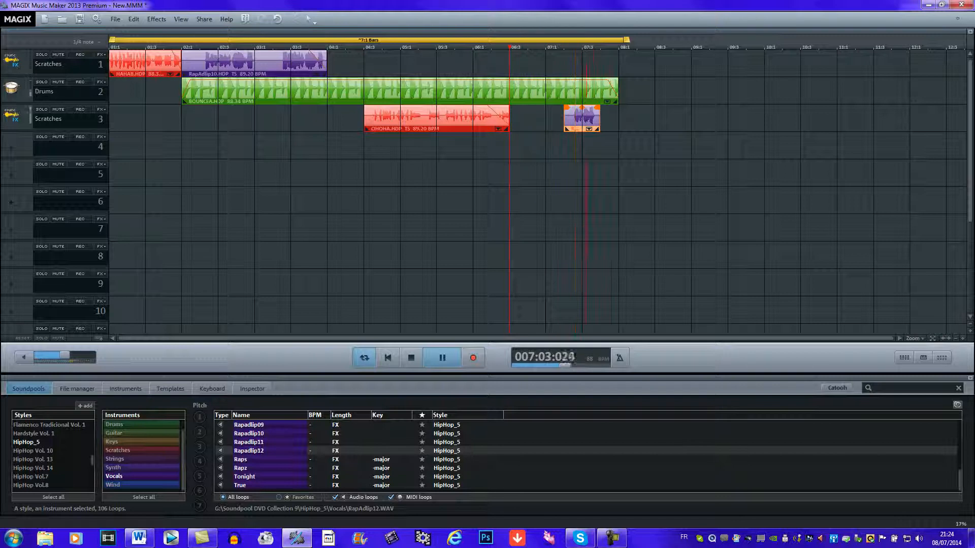
pyautogui.press('space')
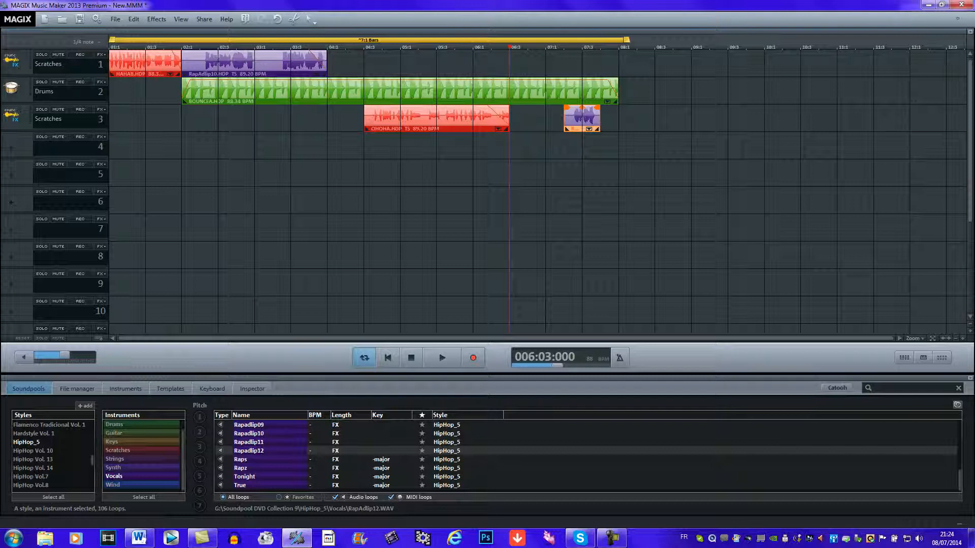
# Step: Extend the Rapadlip12 clip on track 3 to bar 9:3 and split it at 007:03:067 and 008:02:047
pyautogui.moveTo(600, 124); pyautogui.dragTo(619, 124)
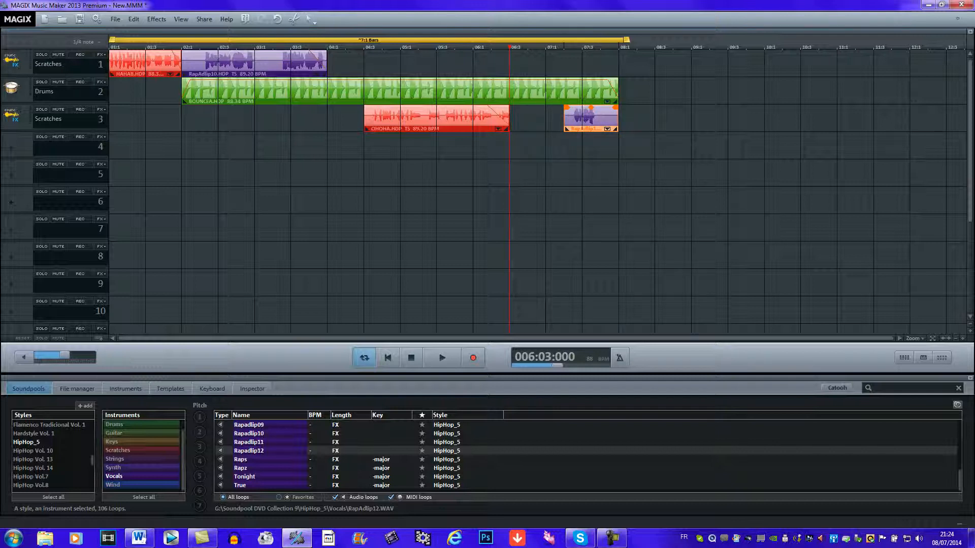
pyautogui.moveTo(619, 123); pyautogui.dragTo(728, 123)
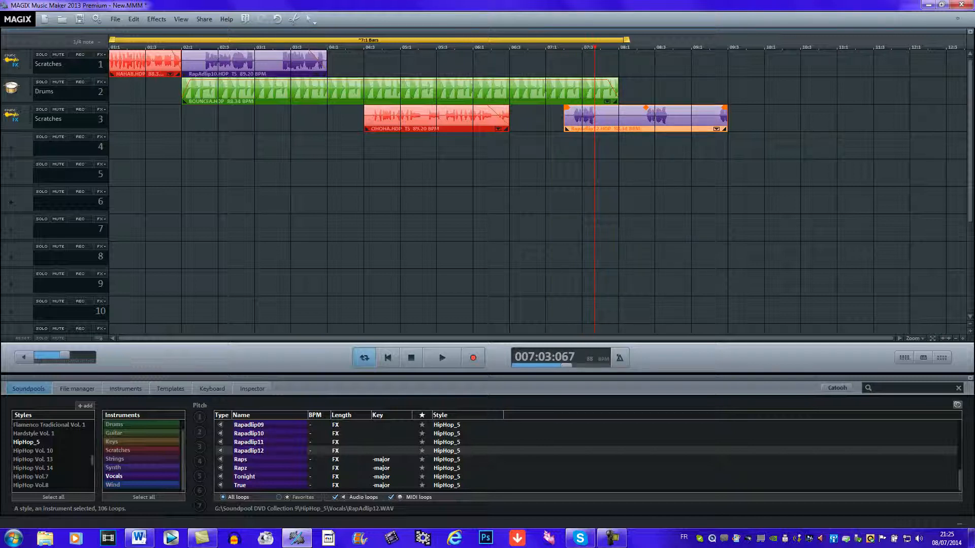
pyautogui.click(294, 19)
pyautogui.moveTo(595, 47); pyautogui.dragTo(645, 47)
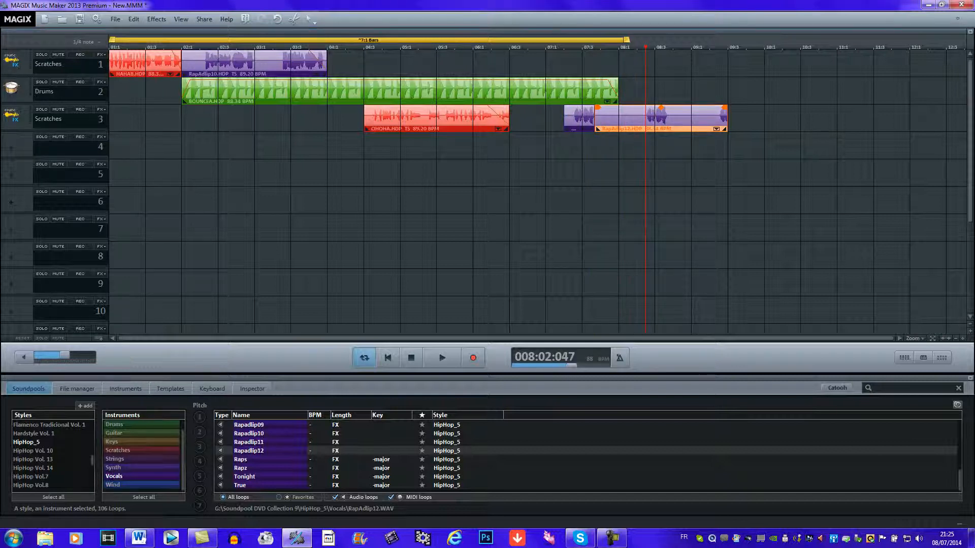
pyautogui.click(295, 18)
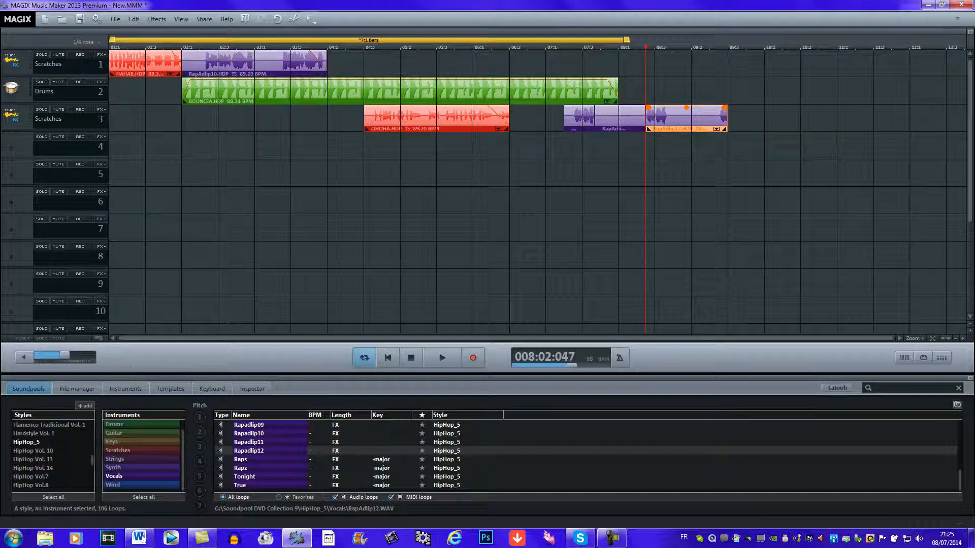
# Step: Cut out the middle Rapadlip12 section, move the last section against the first, and trim its end to bar 8
pyautogui.rightClick(616, 127)
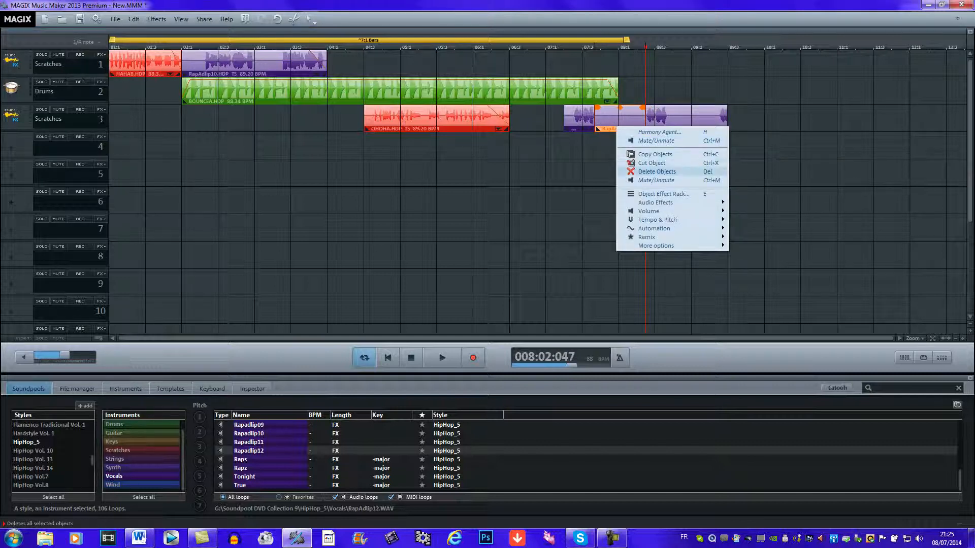
pyautogui.click(652, 163)
pyautogui.moveTo(685, 117); pyautogui.dragTo(634, 117)
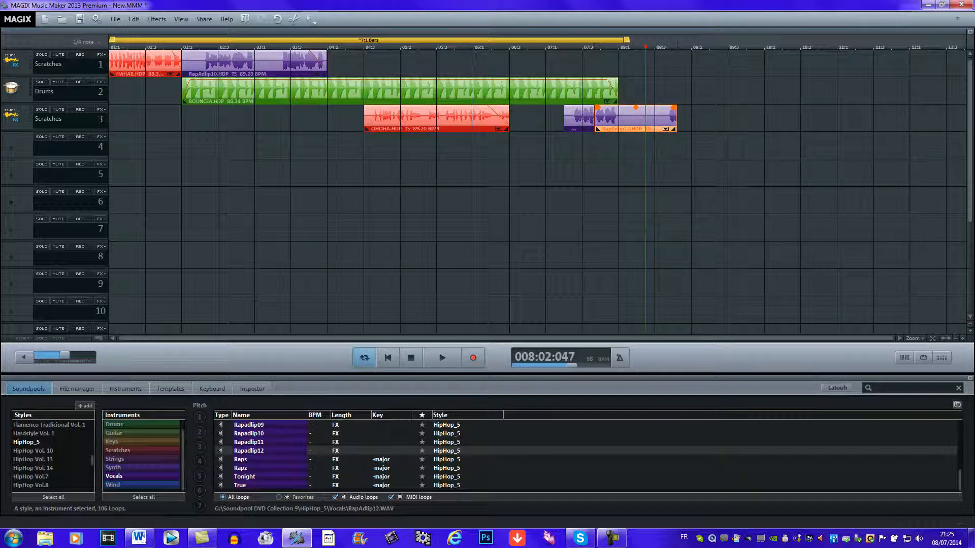
pyautogui.moveTo(674, 128); pyautogui.dragTo(618, 128)
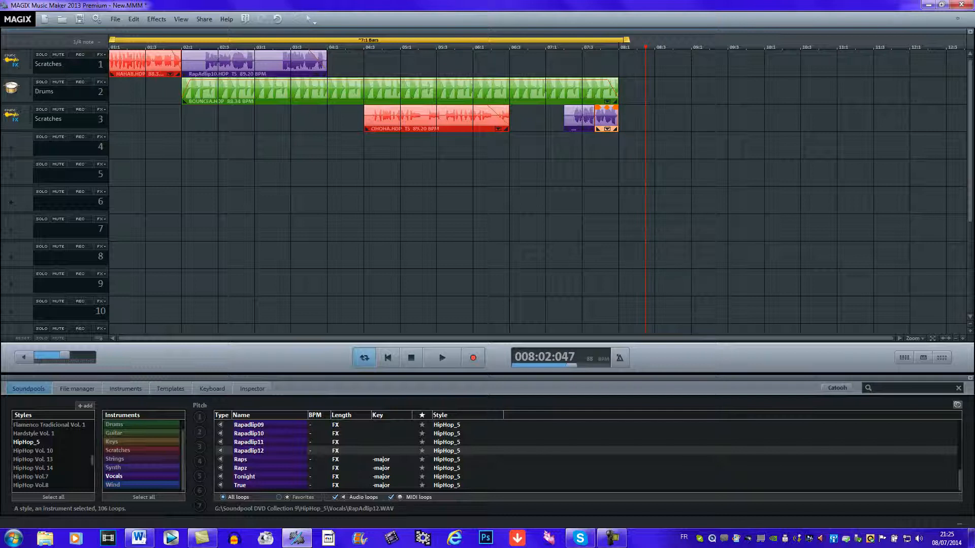
# Step: Extend the Bouncea drum clip to bar 13:3 and stretch the playback range to the same point
pyautogui.moveTo(626, 39); pyautogui.dragTo(634, 40)
pyautogui.moveTo(616, 101); pyautogui.dragTo(931, 101)
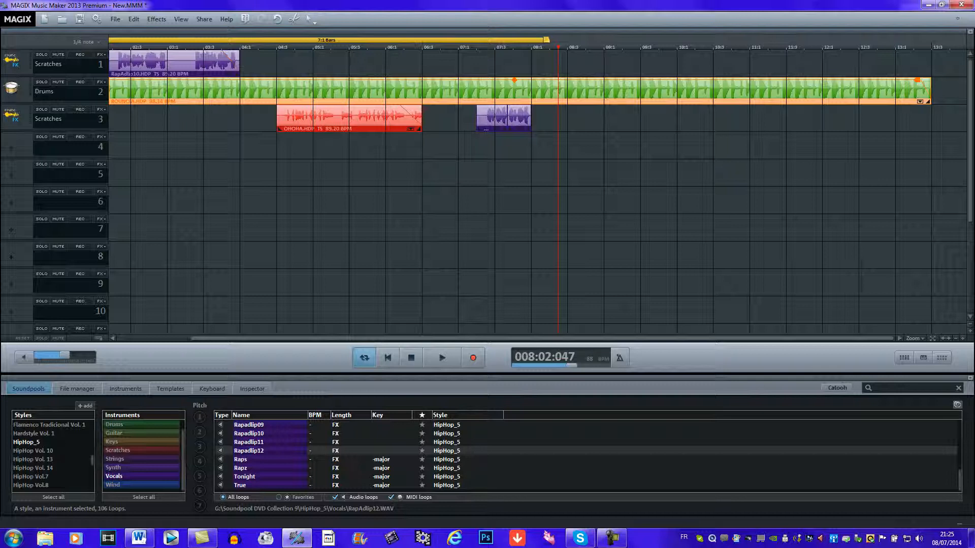
pyautogui.moveTo(547, 40); pyautogui.dragTo(929, 40)
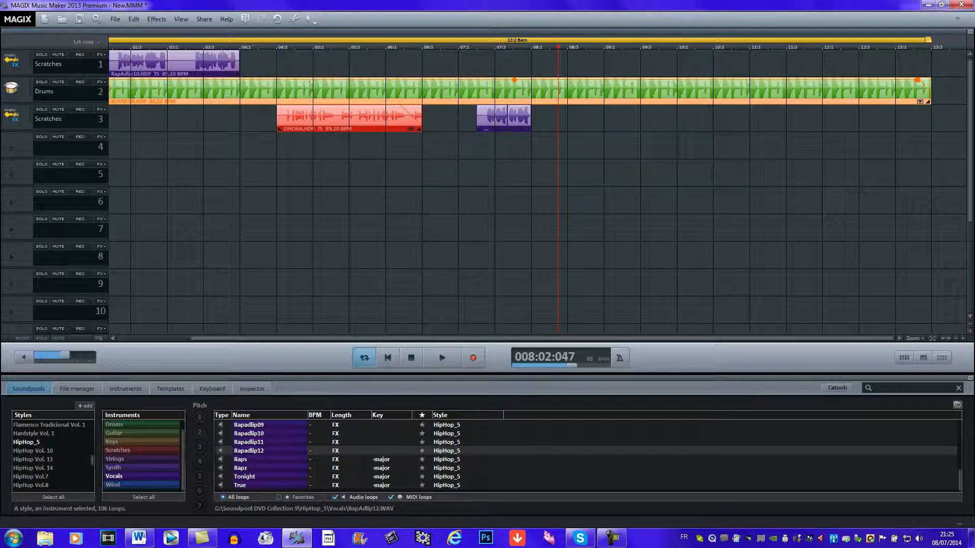
# Step: Preview the HipHop_5 vocal loops Raps, Tonight and Rapadlip12
pyautogui.click(240, 460)
pyautogui.click(245, 477)
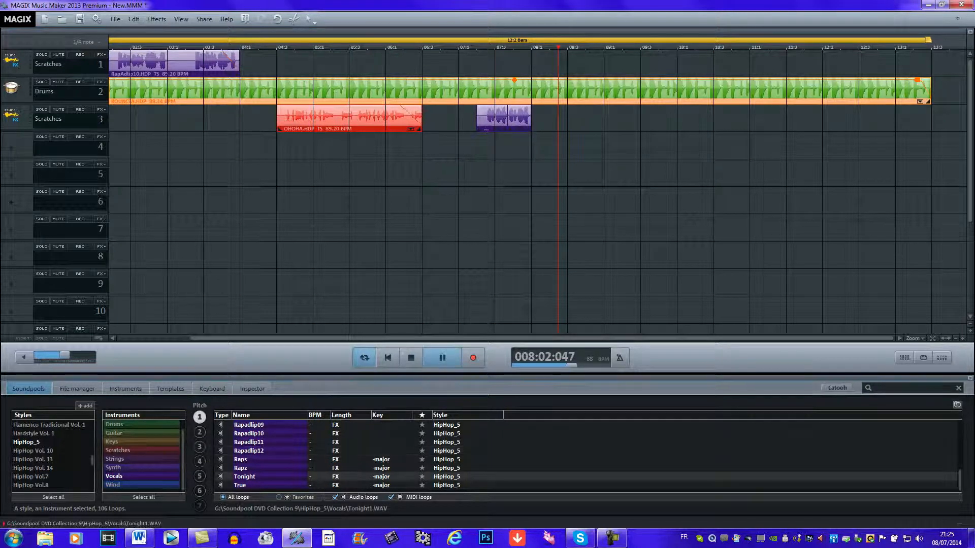
pyautogui.click(249, 451)
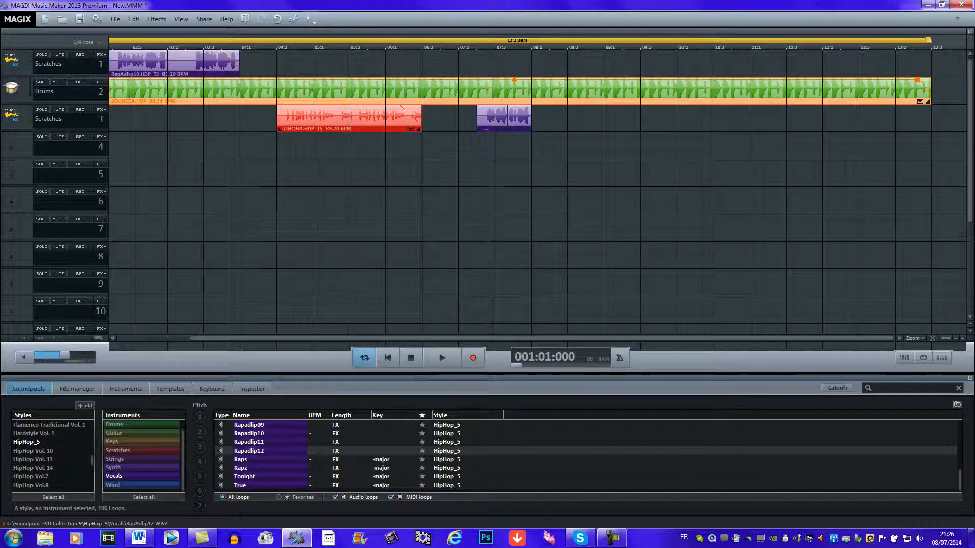
# Step: Add the HipHop Vol. 10 vocal loop Rap B 1st Verse C+d to track 3 at bar 8:3, and play the arrangement
pyautogui.click(33, 451)
pyautogui.scroll(-2, 259, 447)
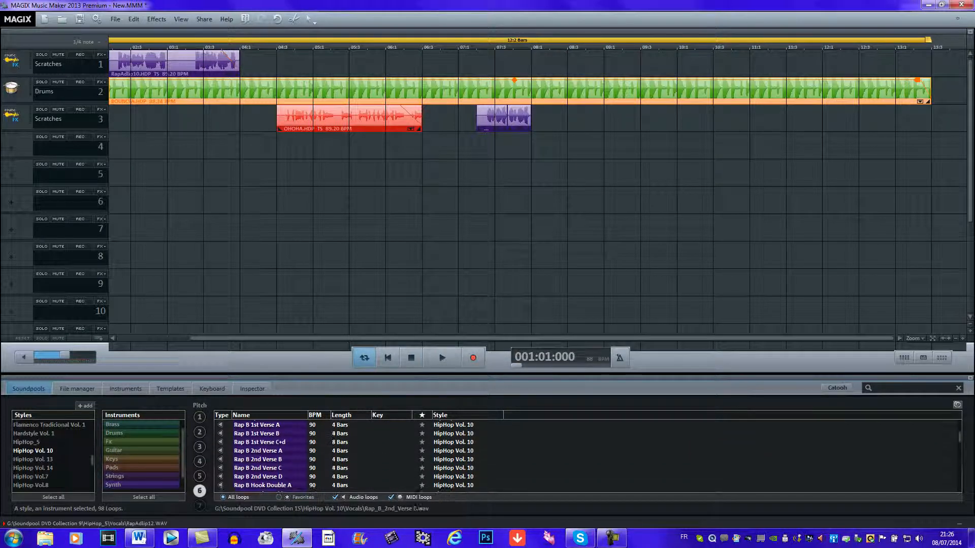
pyautogui.click(259, 443)
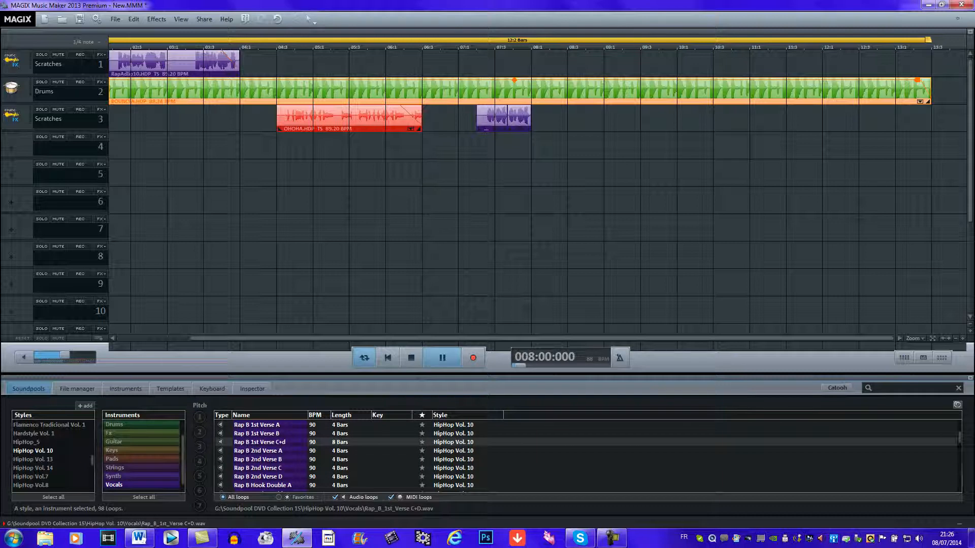
pyautogui.moveTo(259, 442); pyautogui.dragTo(569, 119)
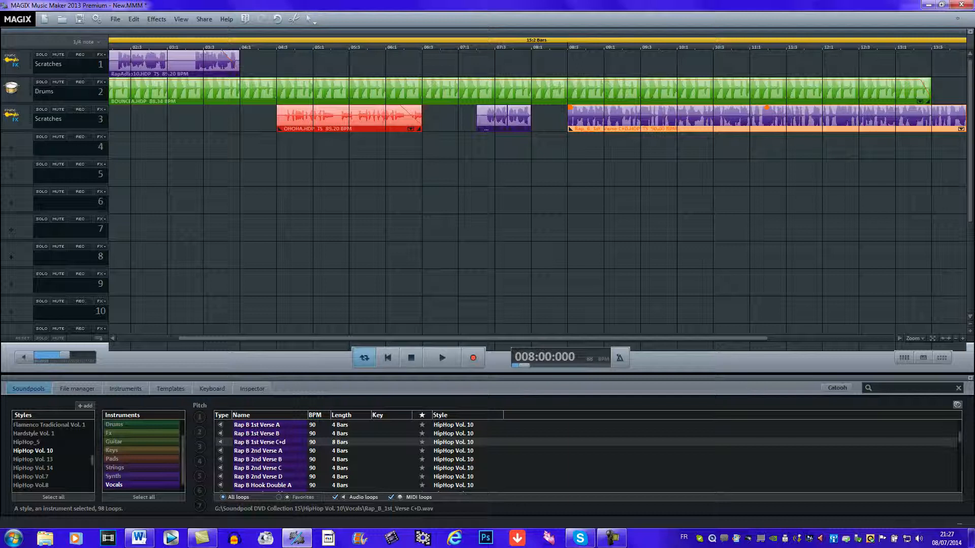
pyautogui.click(442, 358)
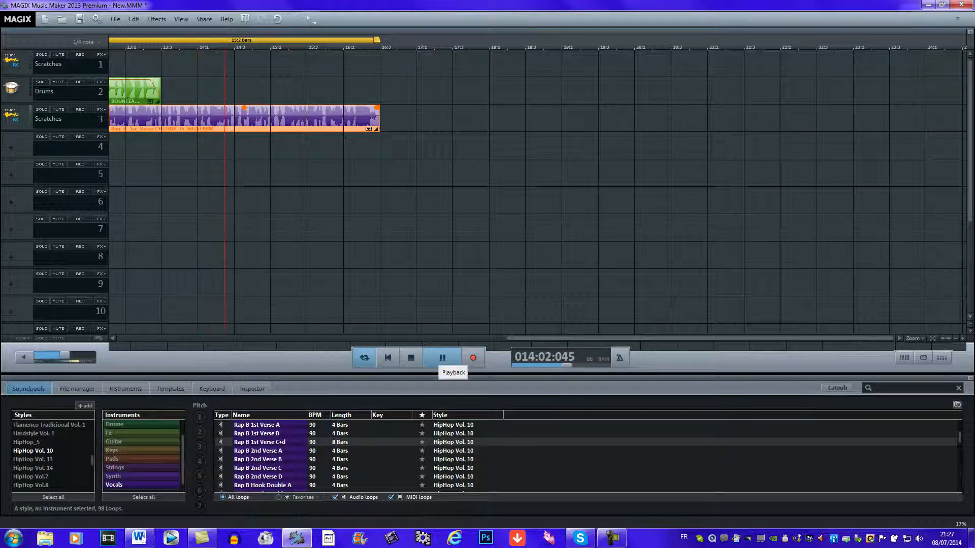
pyautogui.press('space')
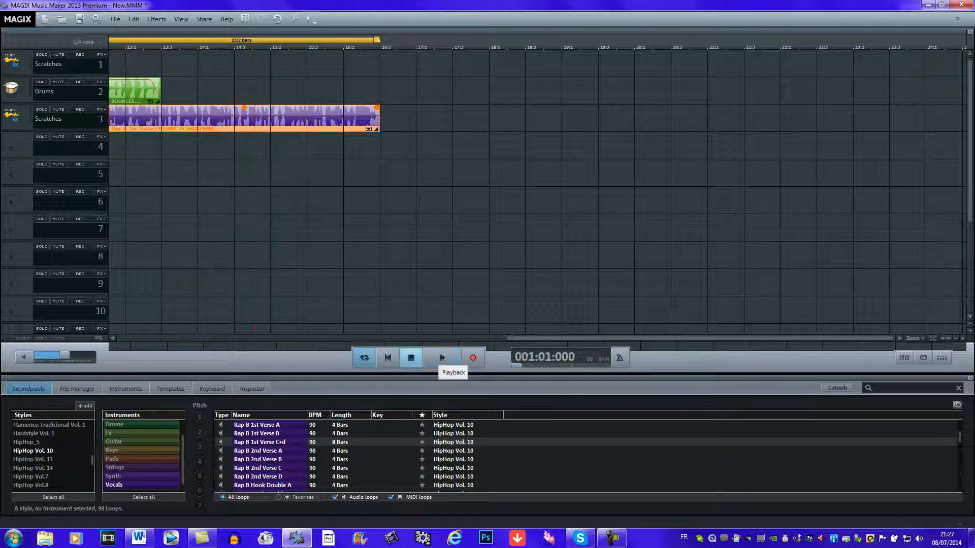
# Step: Copy the Bouncea drum clip and paste the copy on track 2 at bar 14:3
pyautogui.rightClick(143, 95)
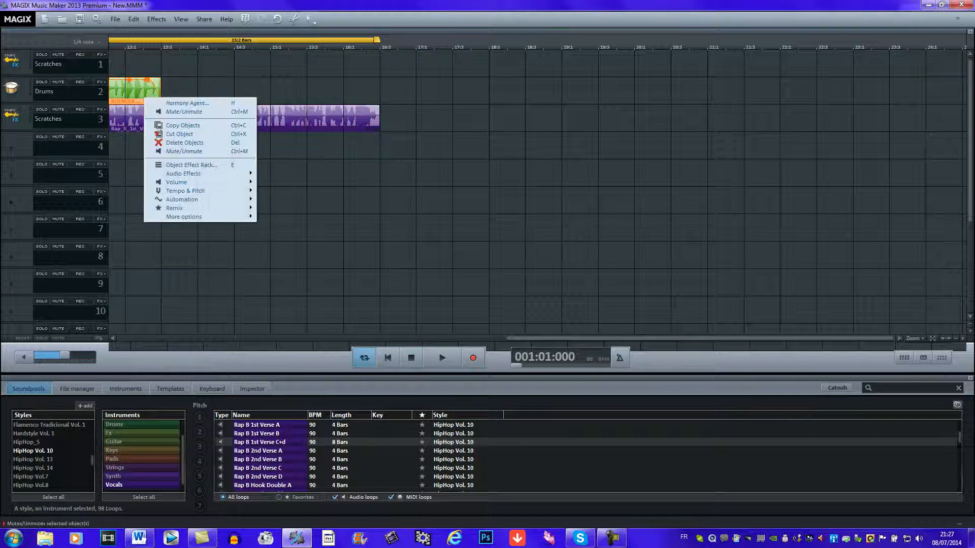
pyautogui.click(178, 125)
pyautogui.rightClick(268, 95)
pyautogui.click(299, 101)
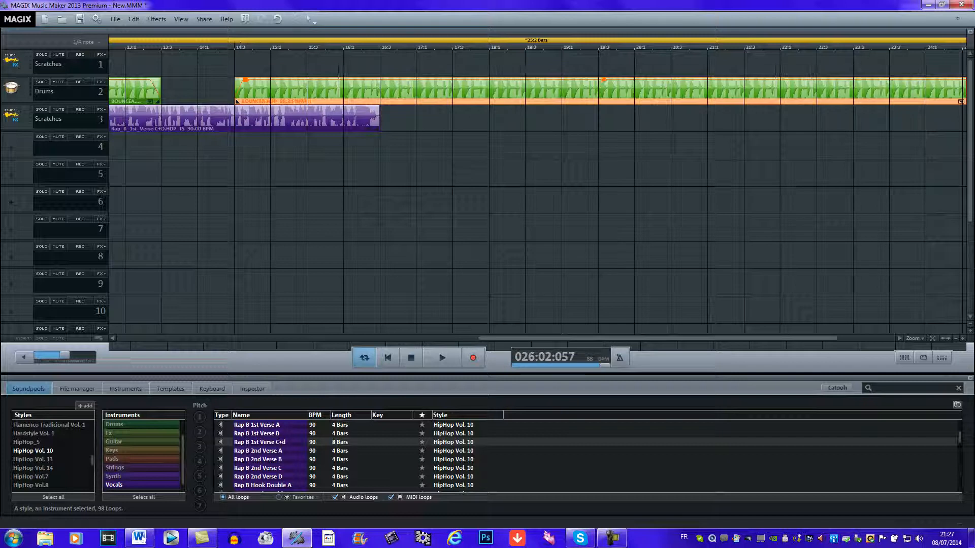
# Step: Trim the end of the pasted Bouncea clip to bar 16:3, level with the end of the rap verse clip
pyautogui.moveTo(934, 119); pyautogui.dragTo(966, 147)
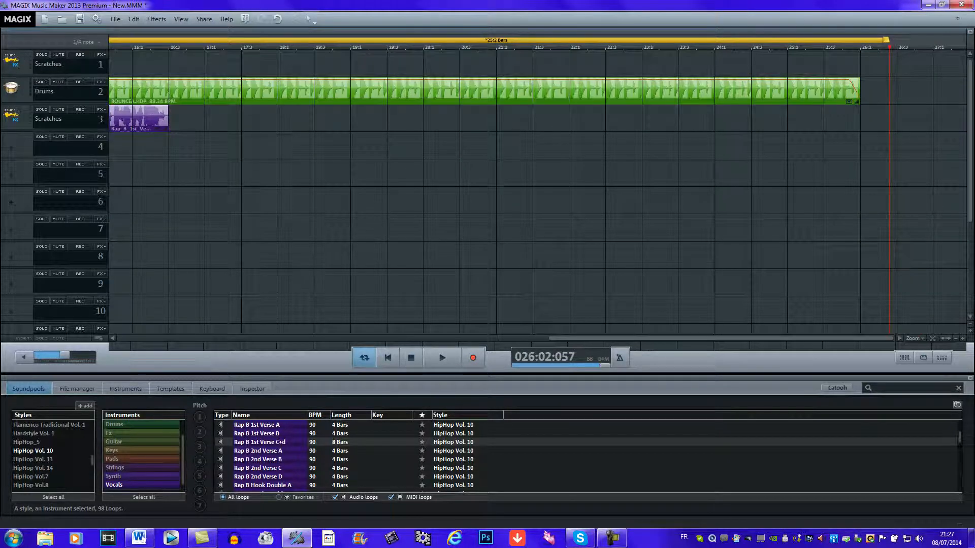
pyautogui.click(819, 92)
pyautogui.moveTo(856, 102); pyautogui.dragTo(168, 102)
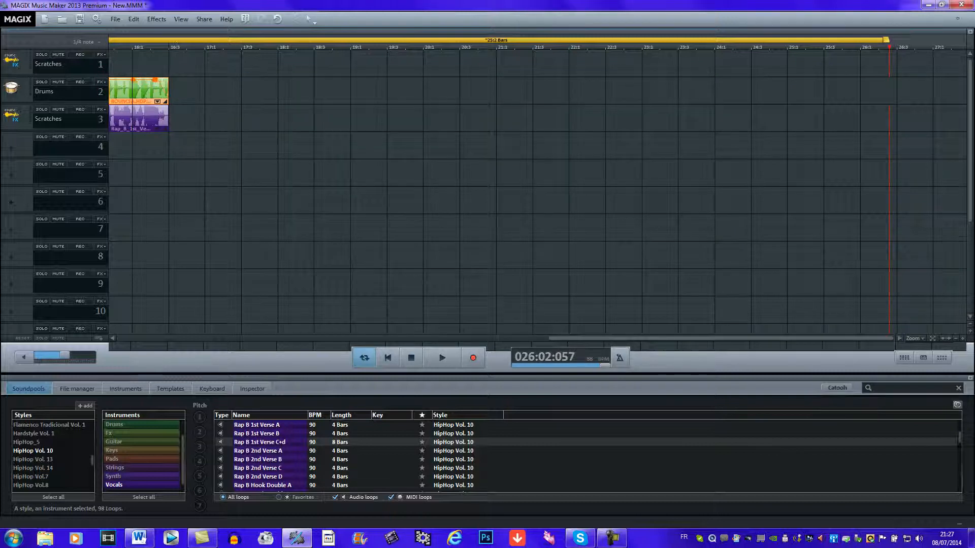
# Step: Play the arrangement from just after bar 13:1 through the gap between the two drum clips, and stop playback
pyautogui.moveTo(711, 338); pyautogui.dragTo(459, 339)
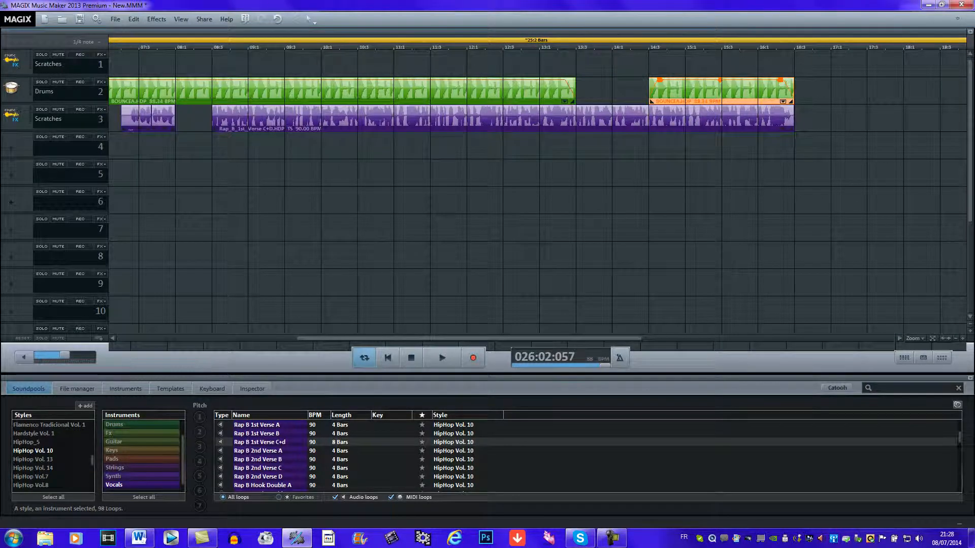
pyautogui.click(549, 47)
pyautogui.press('space')
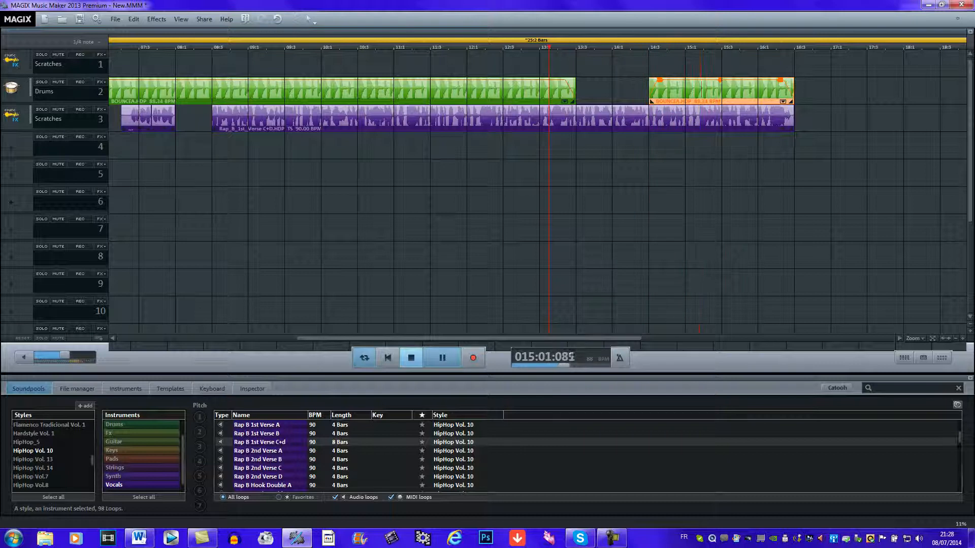
pyautogui.click(411, 358)
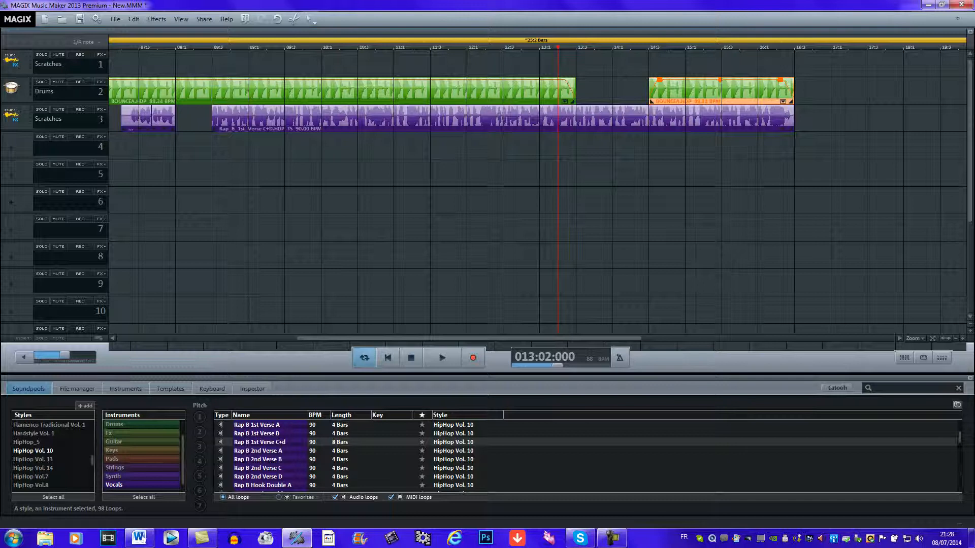
# Step: Dismiss the Windows colour scheme dialog without choosing an option
pyautogui.rightClick(721, 95)
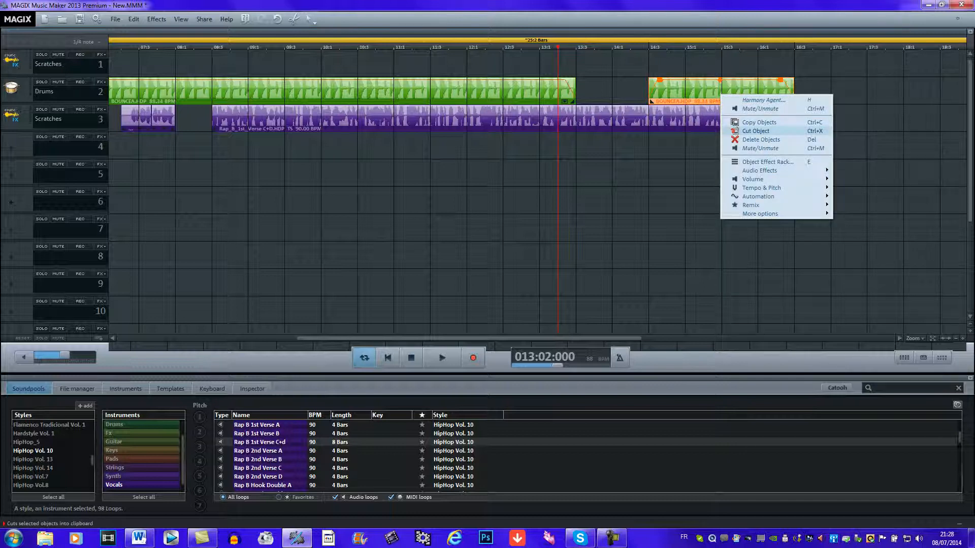
pyautogui.click(693, 165)
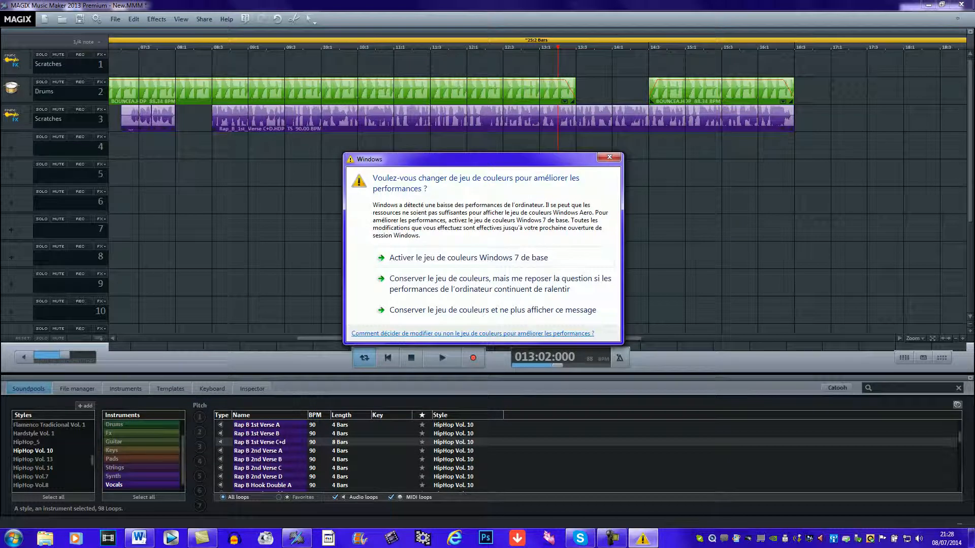
pyautogui.click(609, 157)
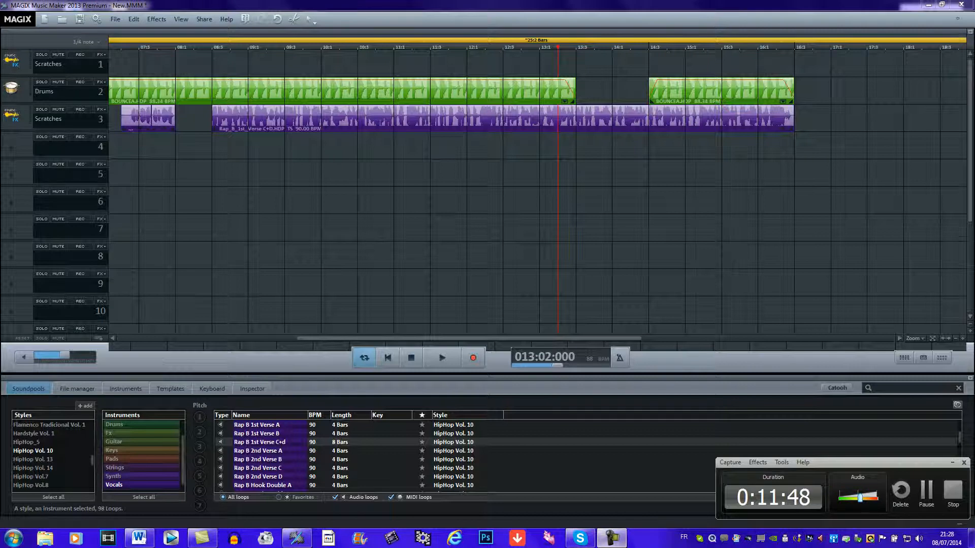
pyautogui.click(612, 539)
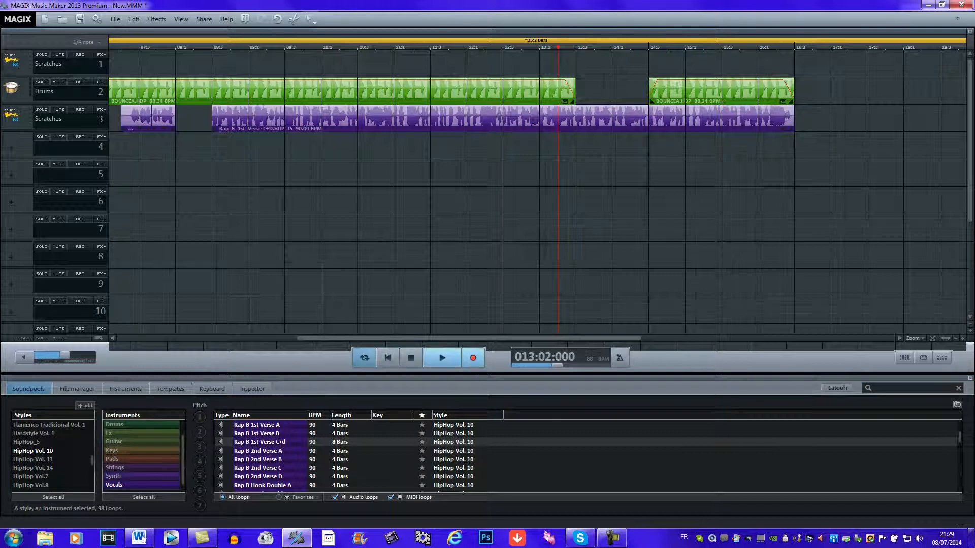
# Step: Shorten the playback range to end at bar 16:3, together with the last drum and vocal clips
pyautogui.moveTo(441, 338); pyautogui.dragTo(692, 339)
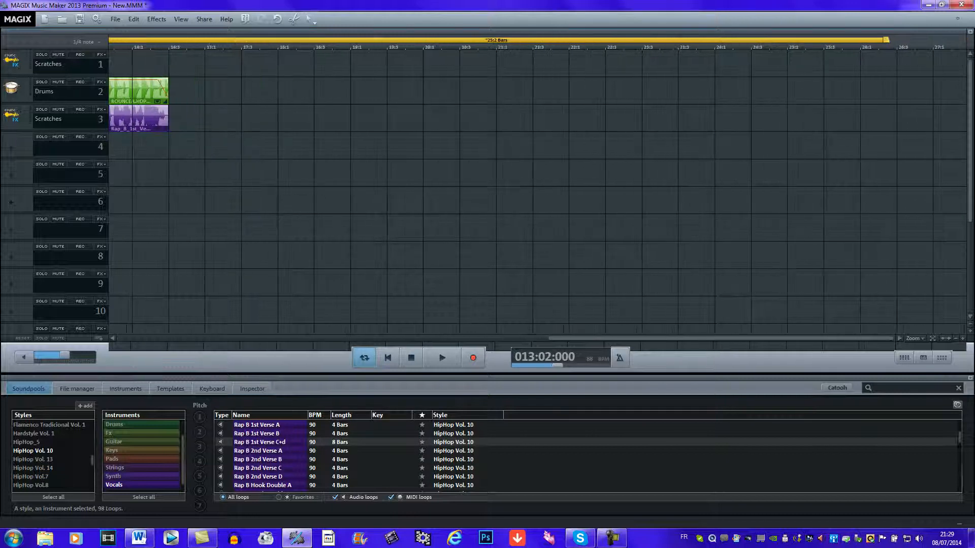
pyautogui.moveTo(886, 40); pyautogui.dragTo(166, 40)
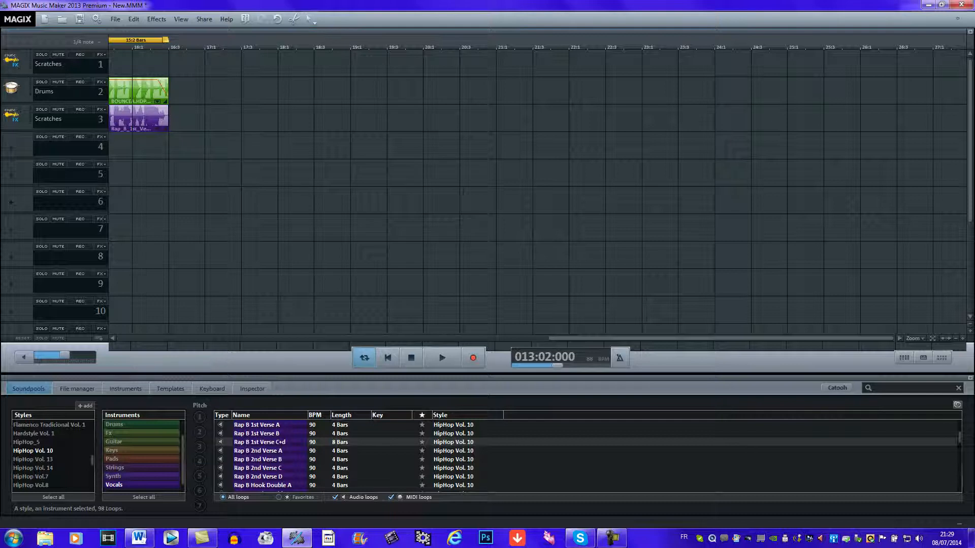
pyautogui.moveTo(660, 339); pyautogui.dragTo(229, 339)
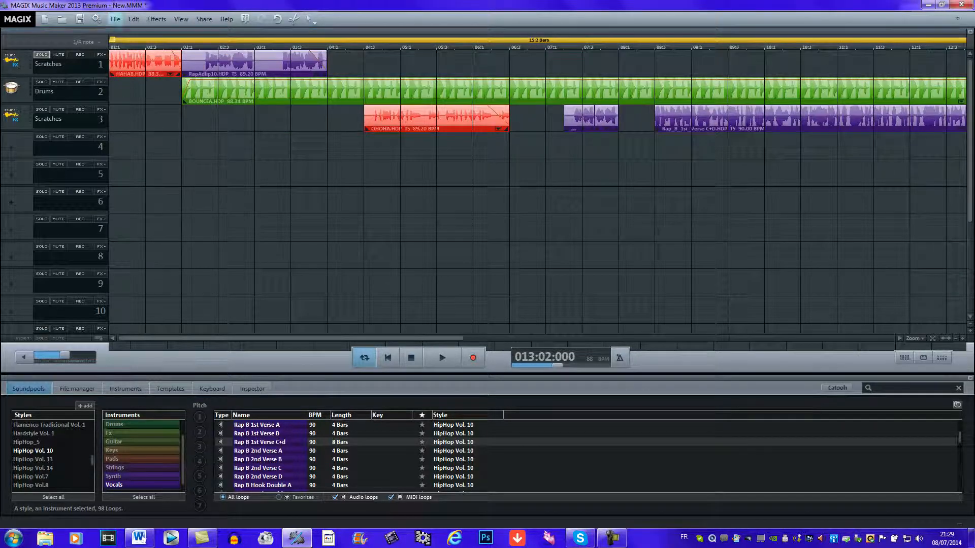
# Step: Export the arrangement as an MP3 file named tuto to the desktop, and close the confirmation
pyautogui.click(115, 19)
pyautogui.moveTo(136, 81)
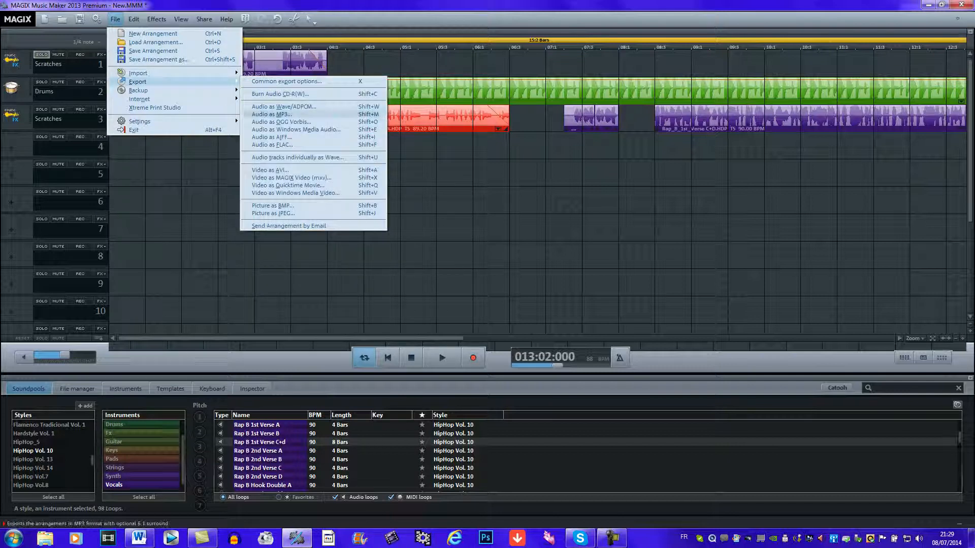
pyautogui.click(272, 114)
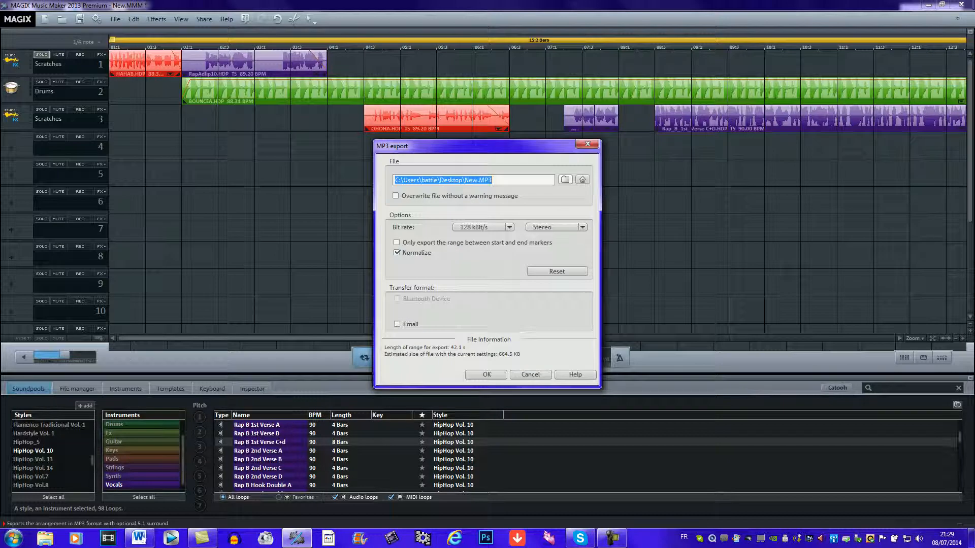
pyautogui.click(565, 180)
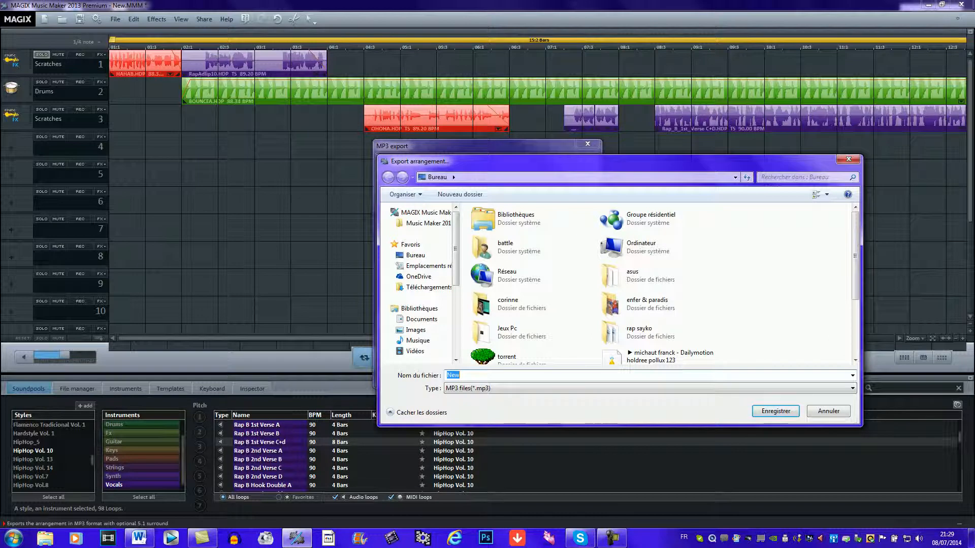
pyautogui.write('tuto')
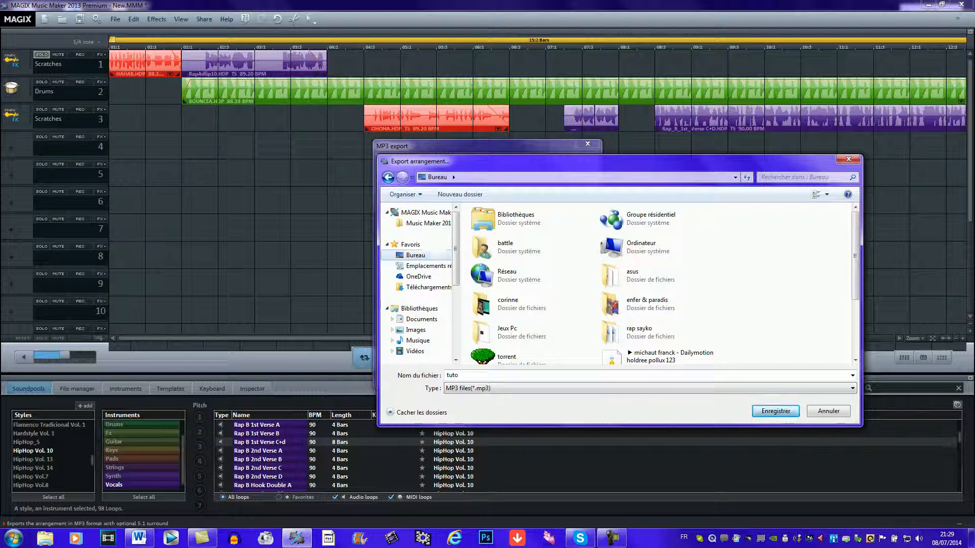
pyautogui.click(776, 410)
pyautogui.click(487, 374)
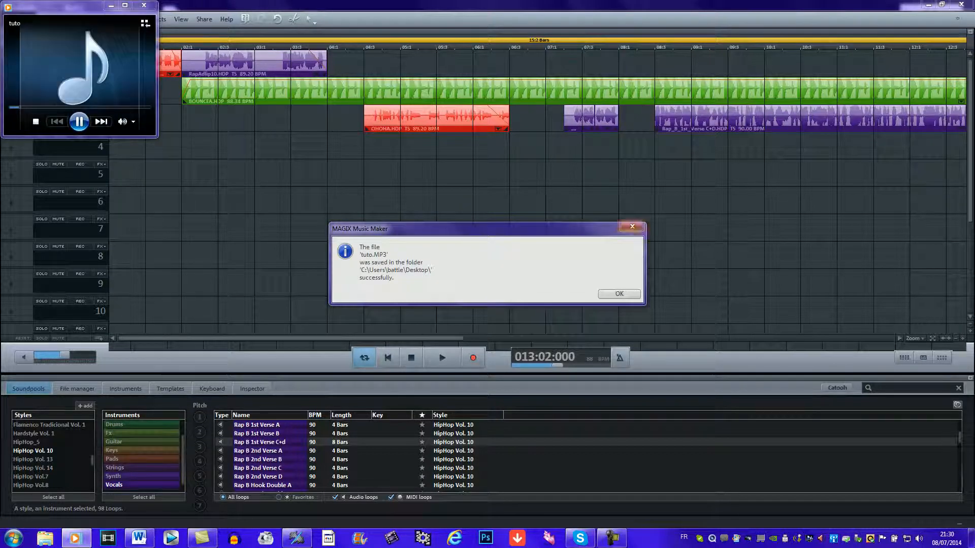
pyautogui.click(632, 227)
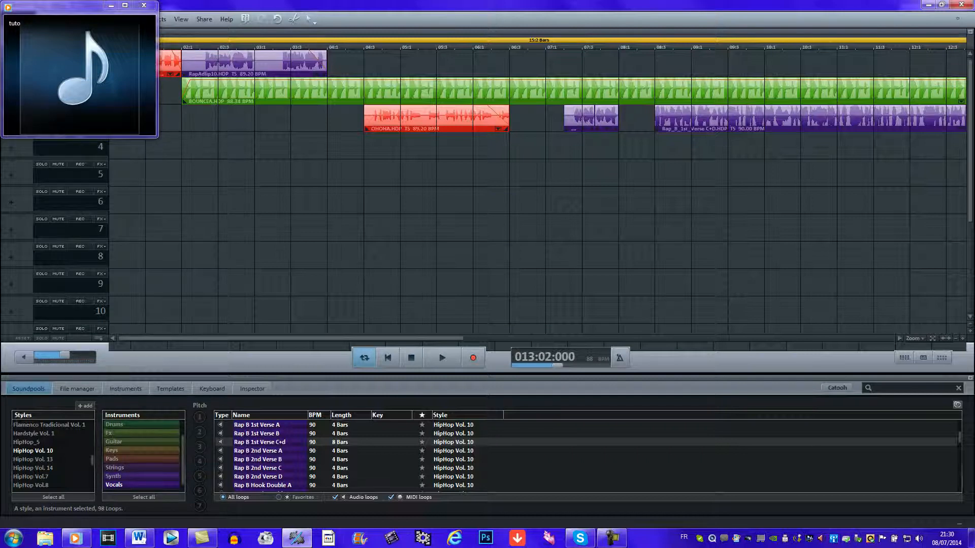
pyautogui.click(612, 539)
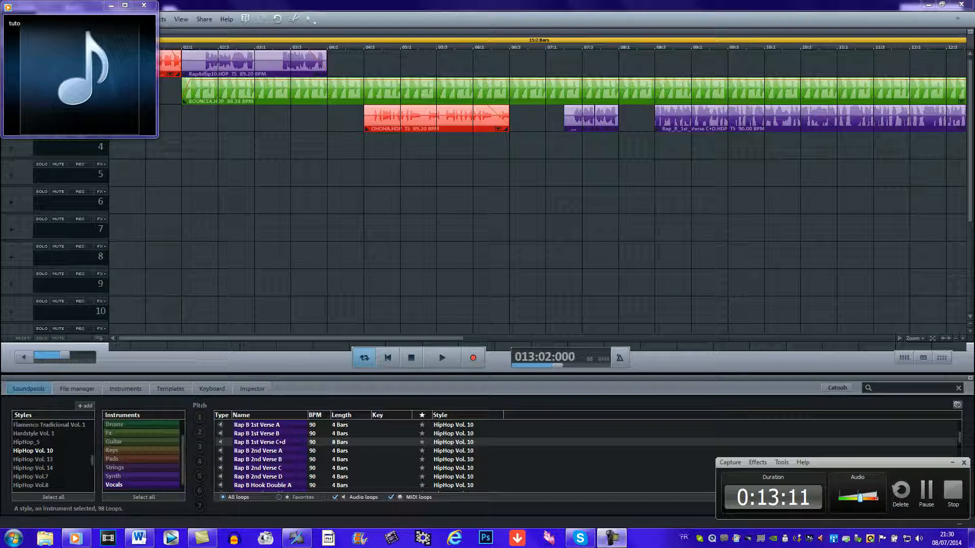